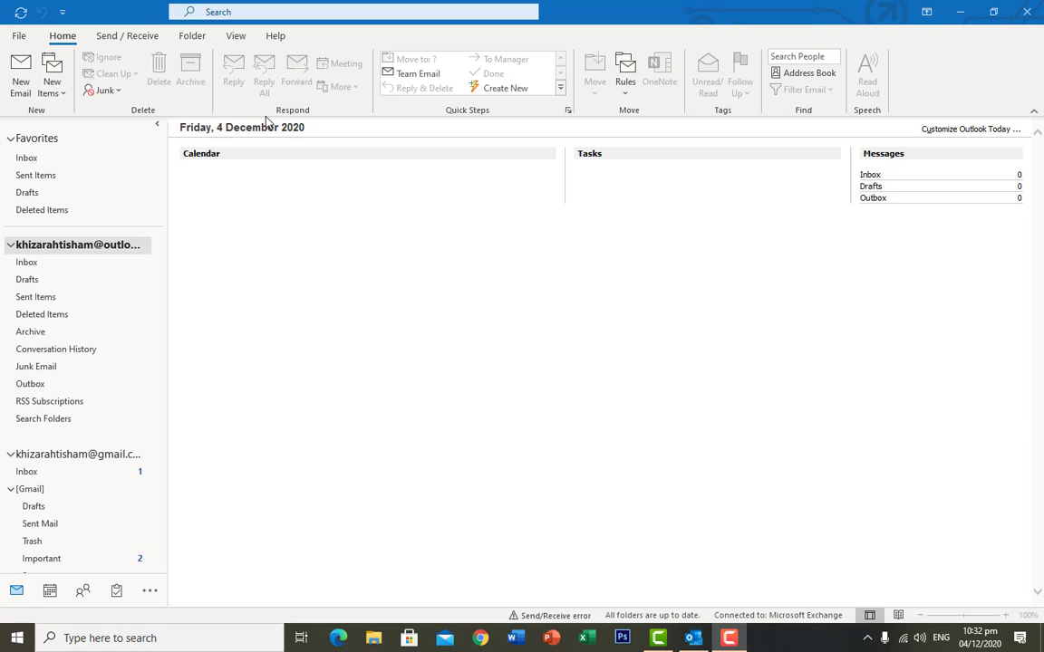
Open the account settings and inspect the configured Microsoft Exchange and IMAP/SMTP email accounts
{"action": "left_click", "coordinate": [19, 36]}
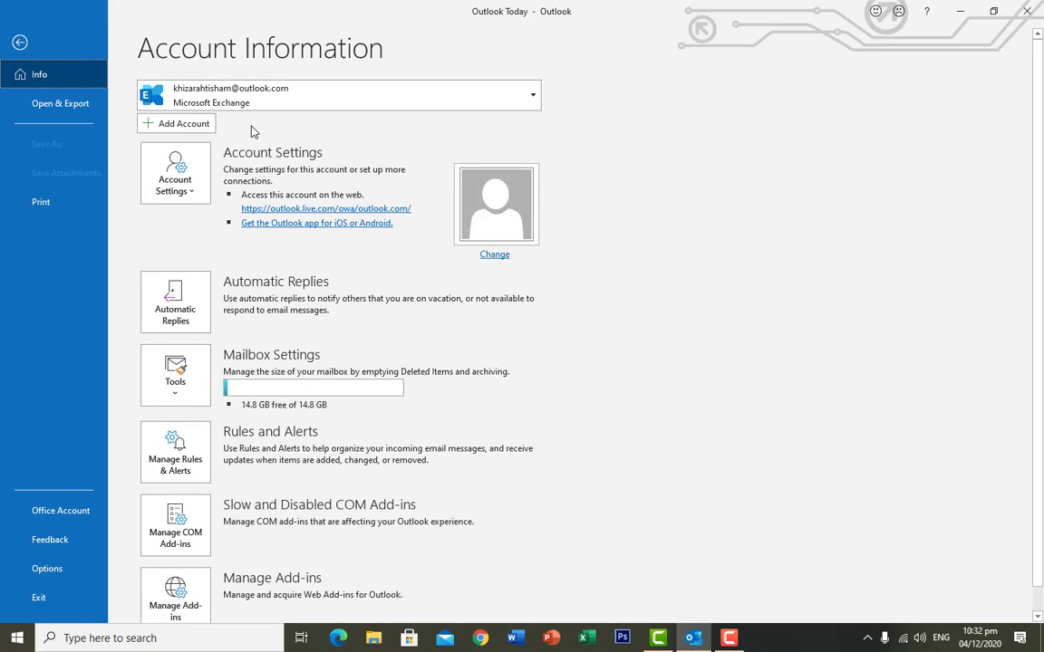
{"action": "left_click", "coordinate": [165, 172]}
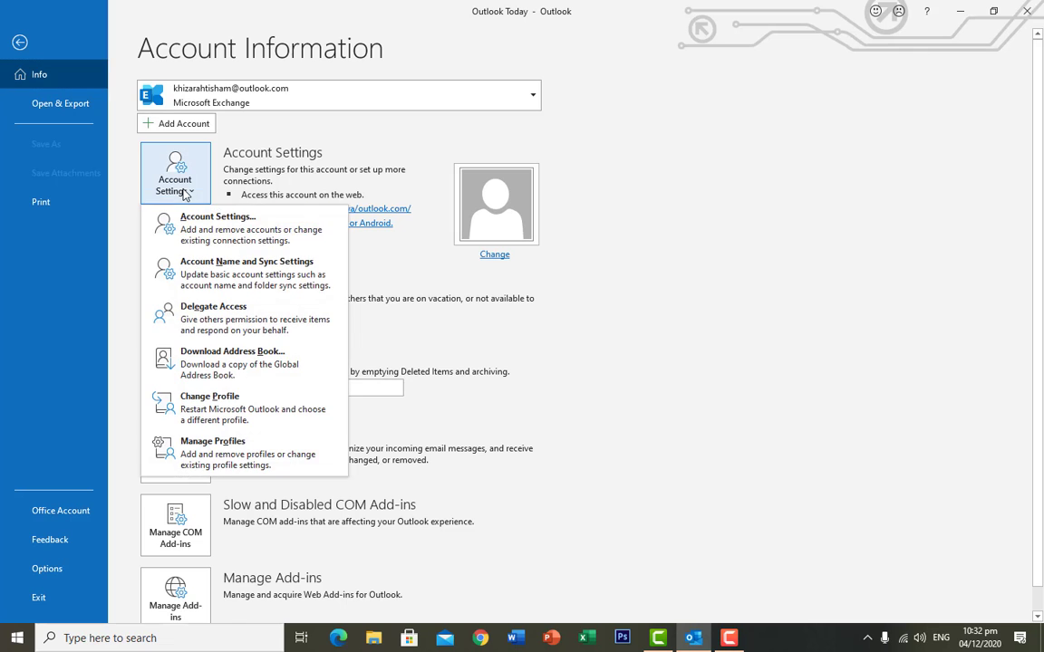
{"action": "left_click", "coordinate": [204, 231]}
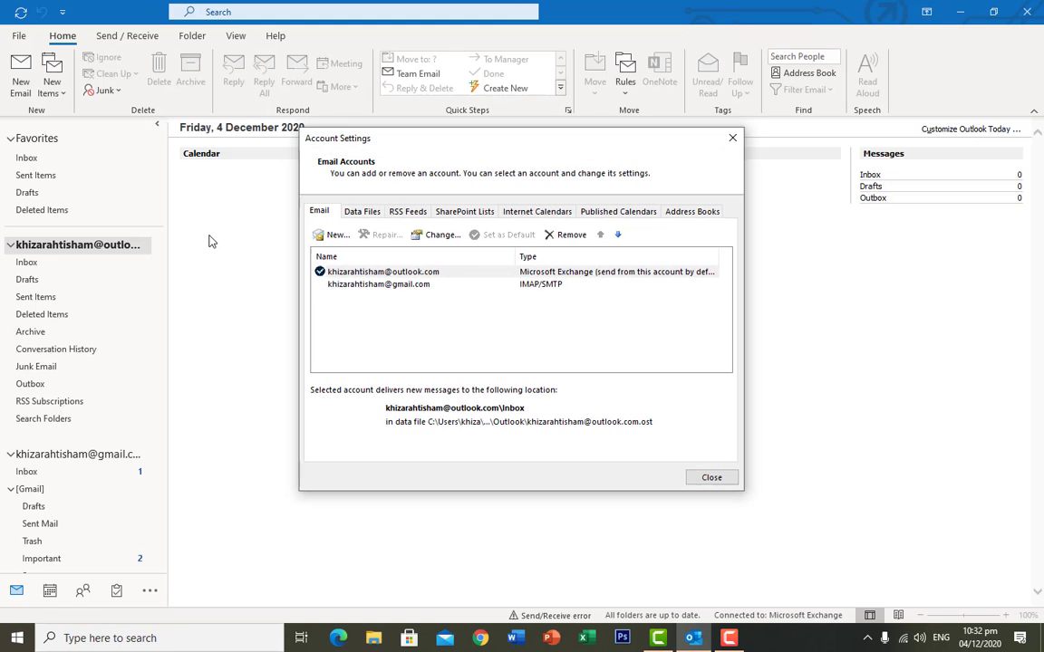
{"action": "left_click", "coordinate": [369, 286]}
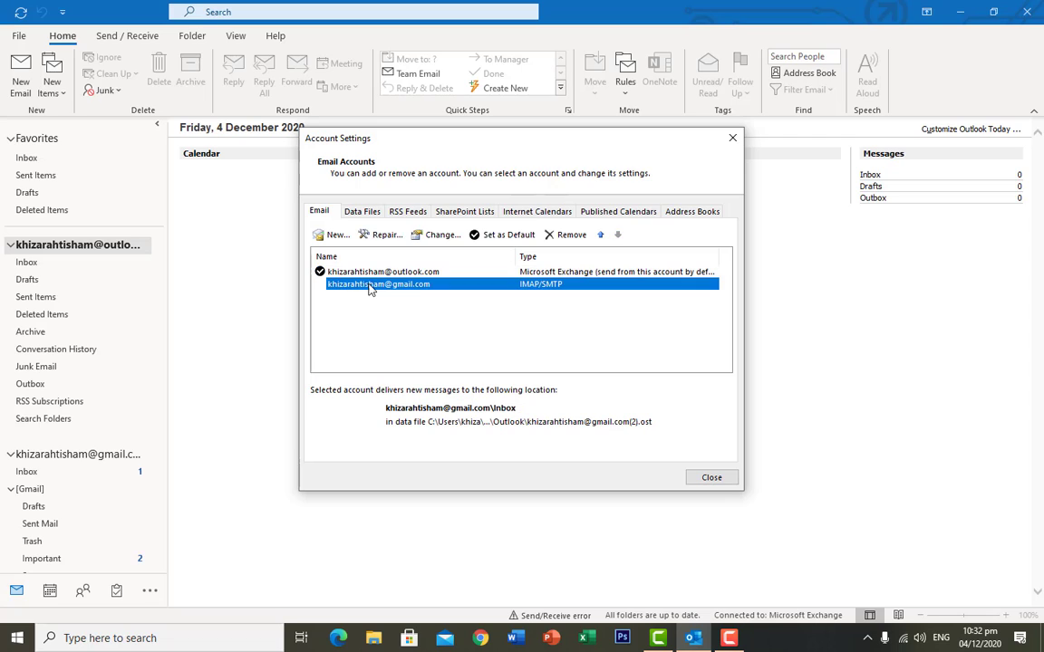
{"action": "left_click", "coordinate": [375, 273]}
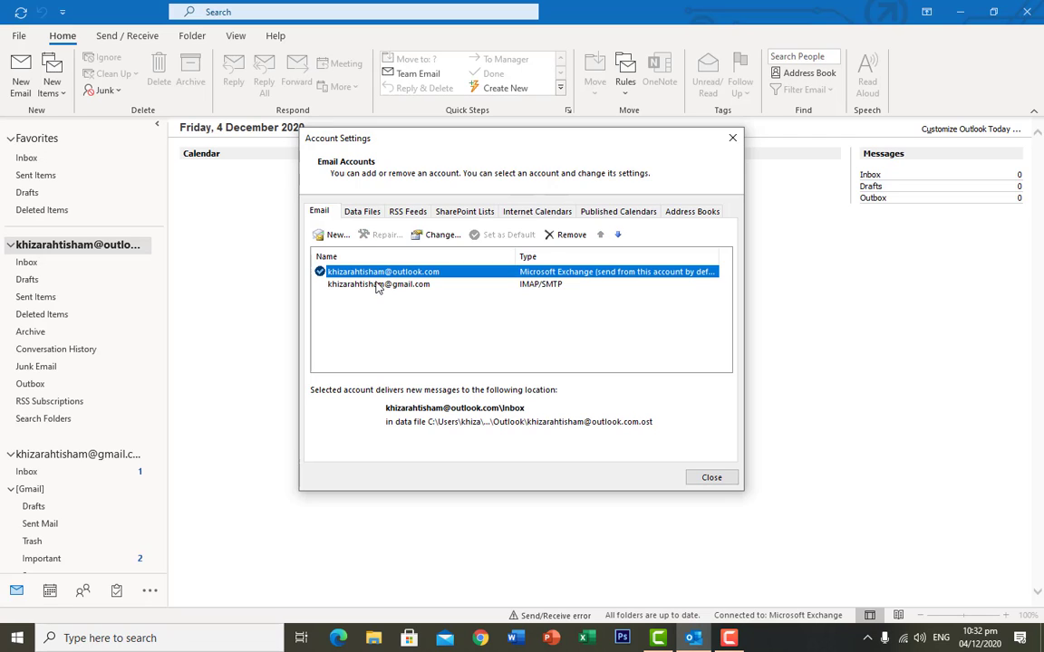
{"action": "left_click", "coordinate": [376, 285]}
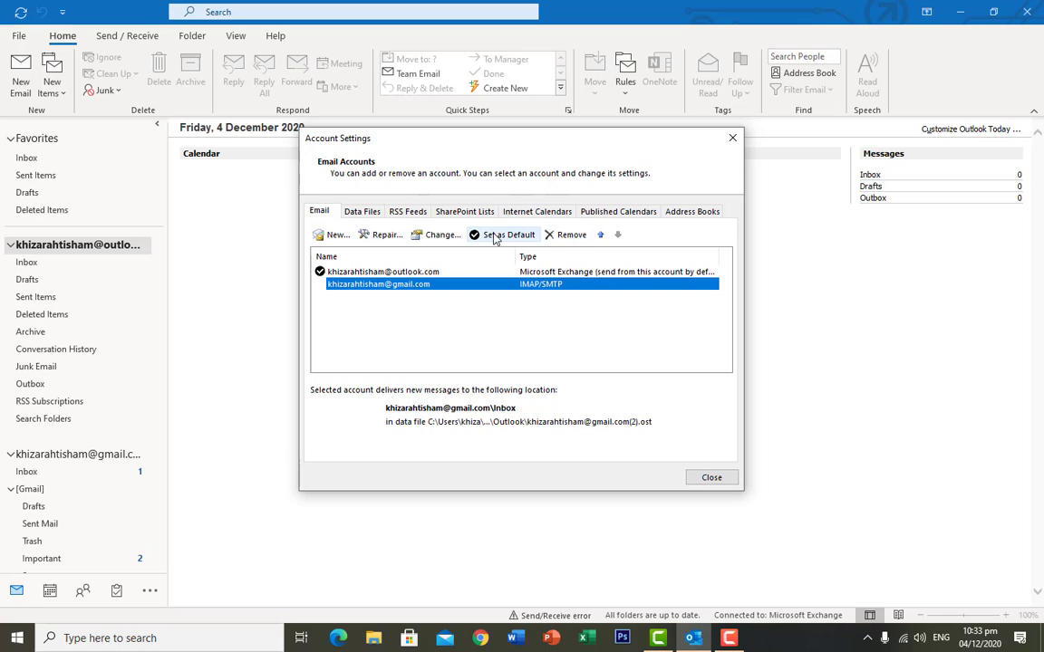
Start adding a new email account with manual setup enabled, and close the setup and account settings without connecting
{"action": "left_click", "coordinate": [330, 237]}
{"action": "key", "text": "BackSpace"}
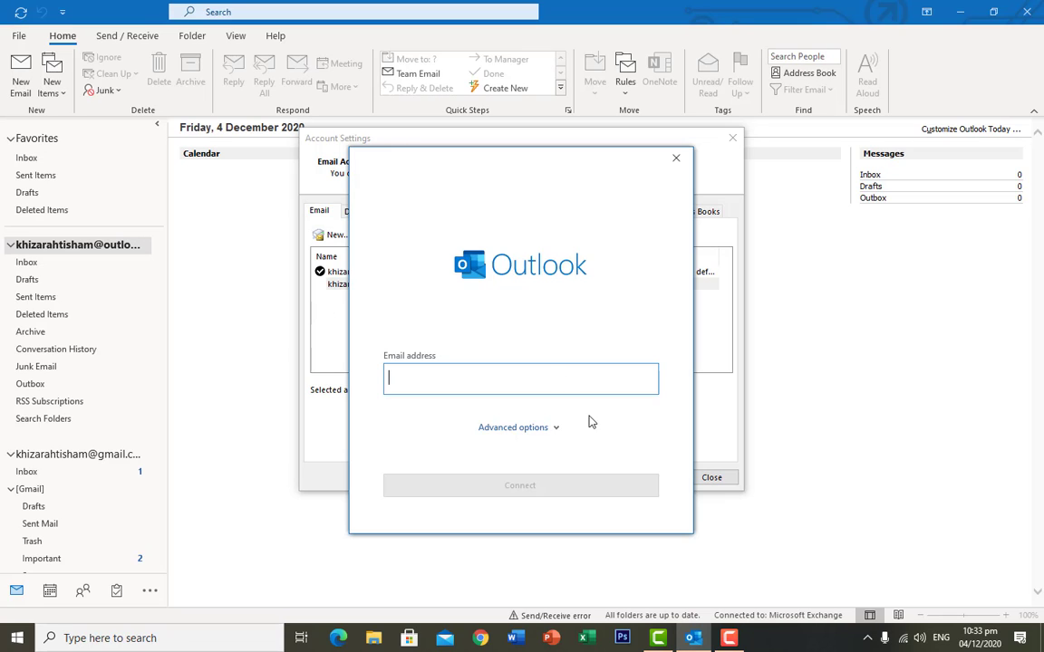
{"action": "left_click", "coordinate": [532, 429]}
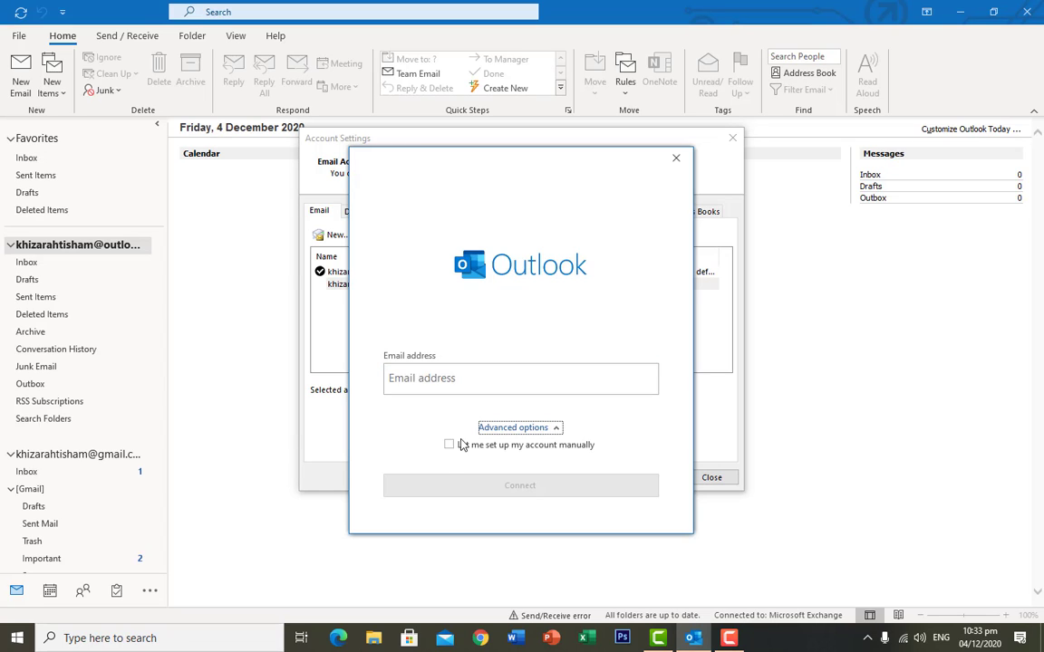
{"action": "left_click", "coordinate": [450, 445]}
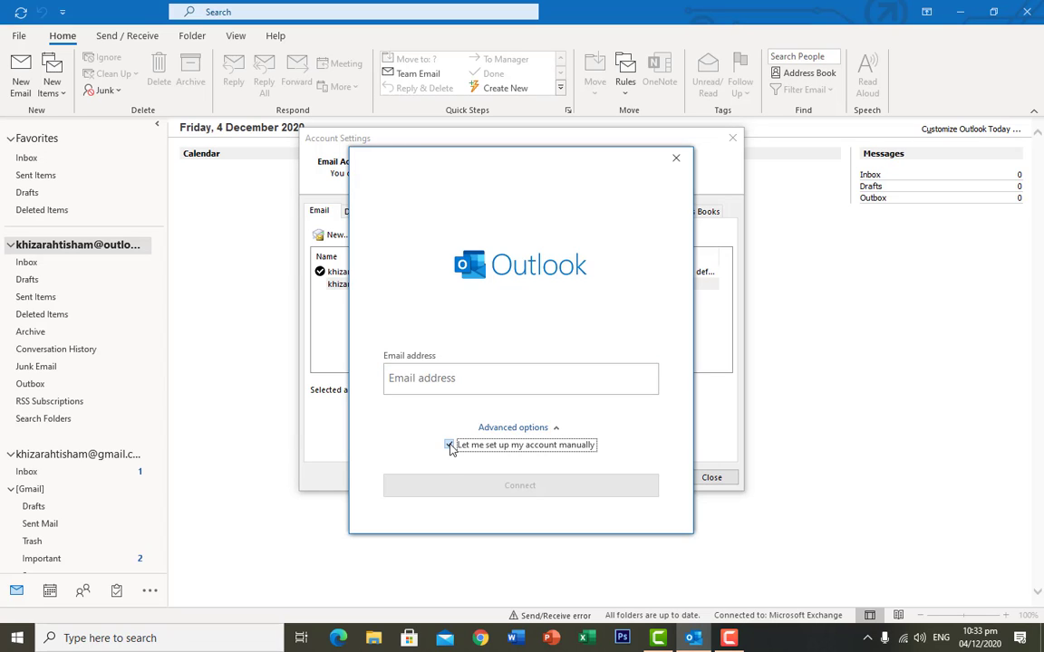
{"action": "left_click", "coordinate": [676, 158]}
{"action": "left_click", "coordinate": [738, 148]}
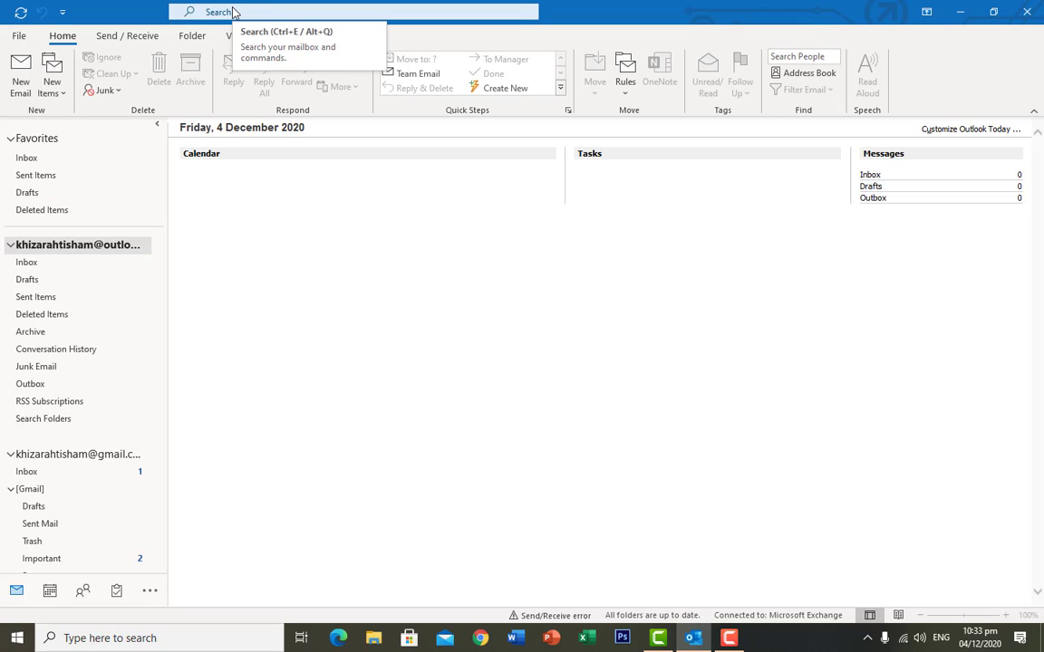
Create a new email message and enter "Daily Teachings" in its body
{"action": "left_click", "coordinate": [15, 71]}
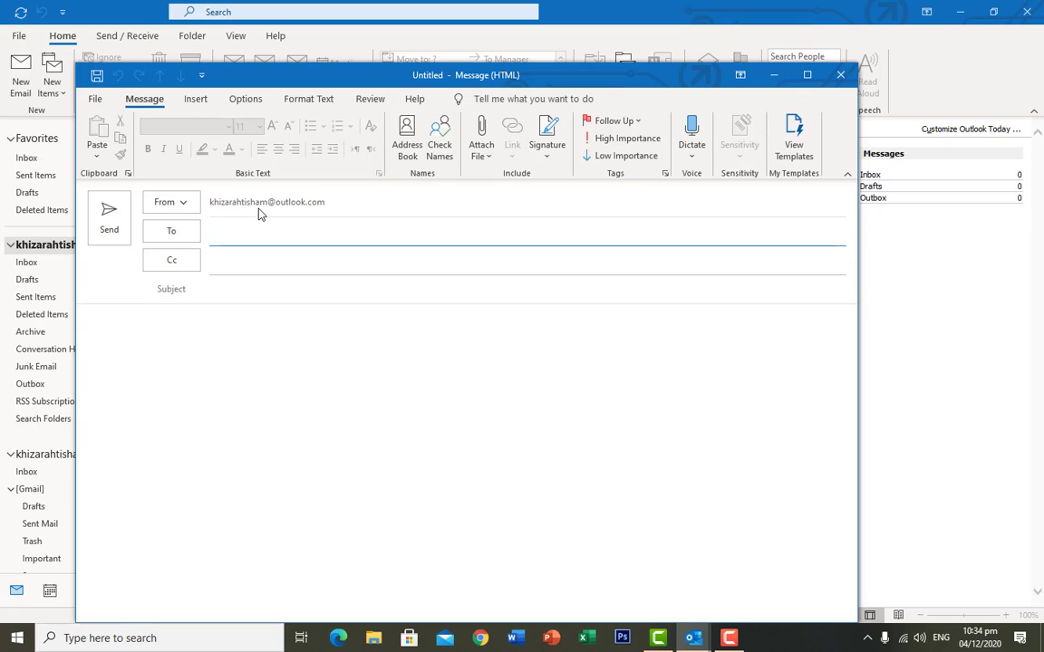
{"action": "left_click", "coordinate": [226, 263]}
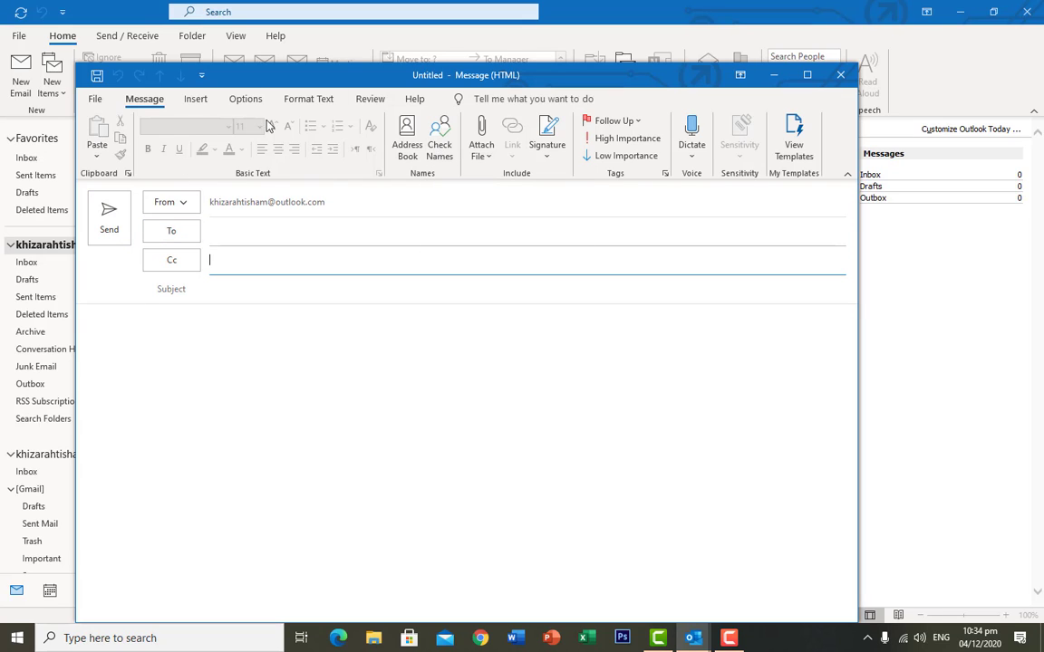
{"action": "left_click", "coordinate": [128, 322]}
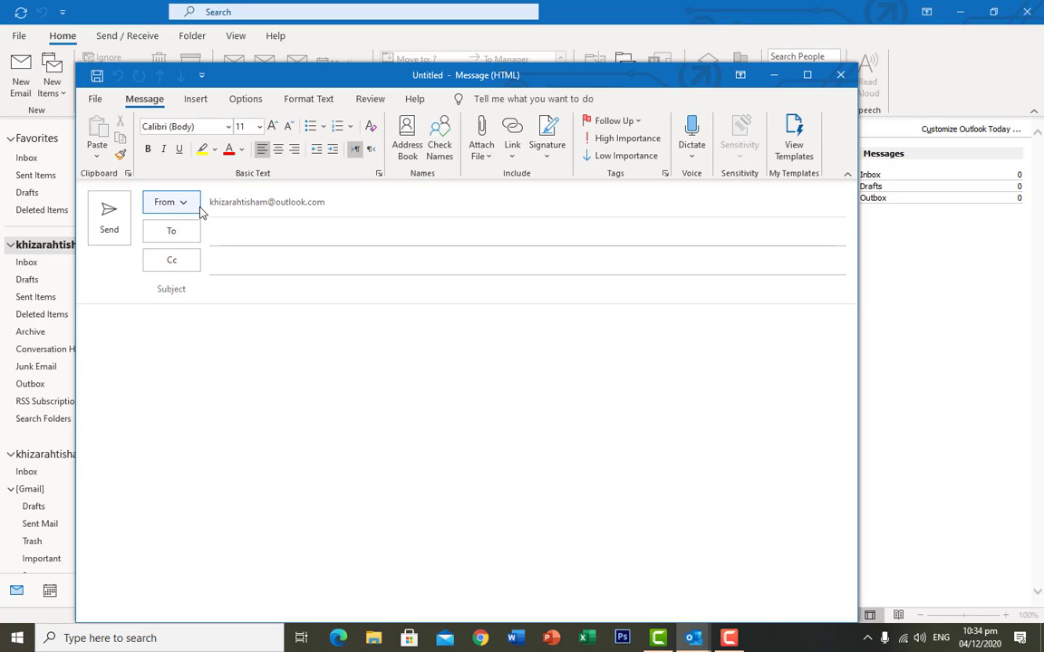
{"action": "type", "text": "Daily Teachings"}
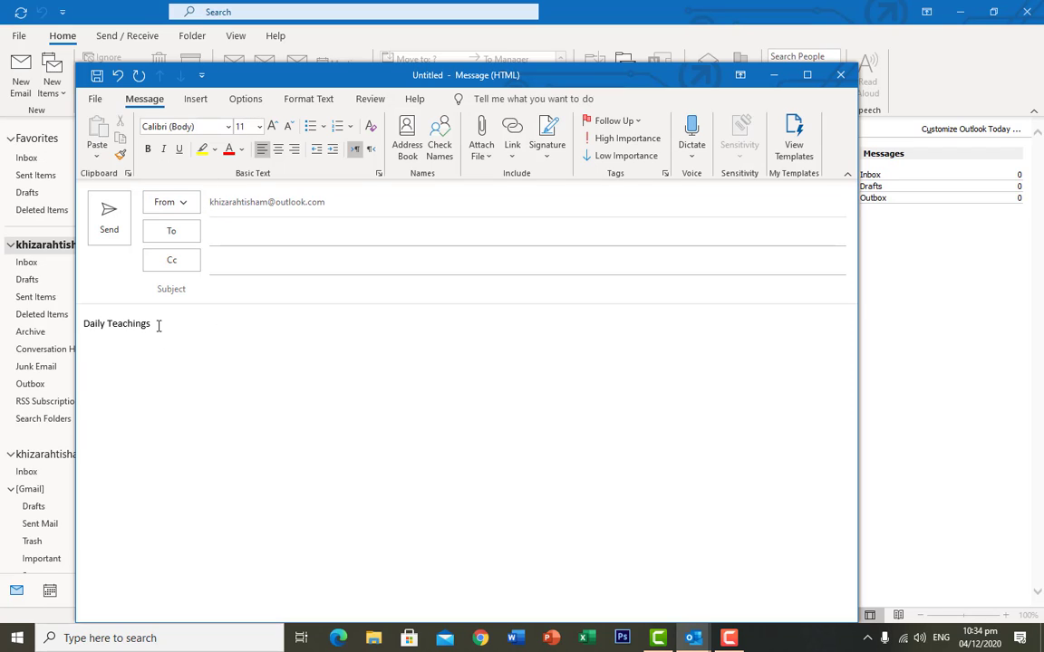
Format the "Daily Teachings" body text in Times New Roman at size 36
{"action": "triple_click", "coordinate": [130, 326]}
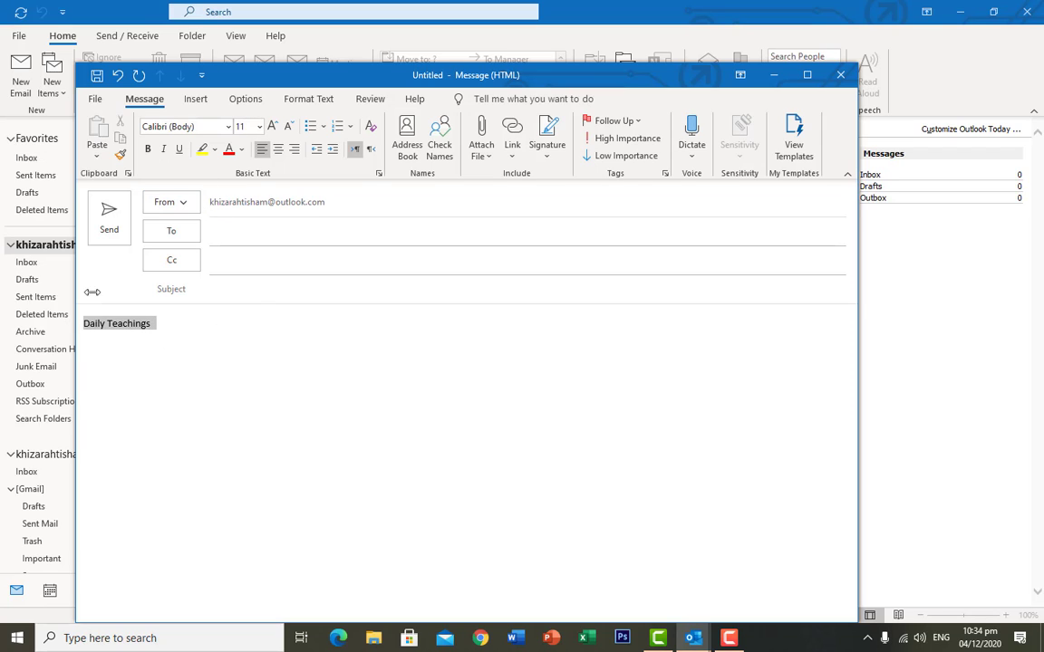
{"action": "left_click", "coordinate": [227, 128]}
{"action": "left_click", "coordinate": [209, 201]}
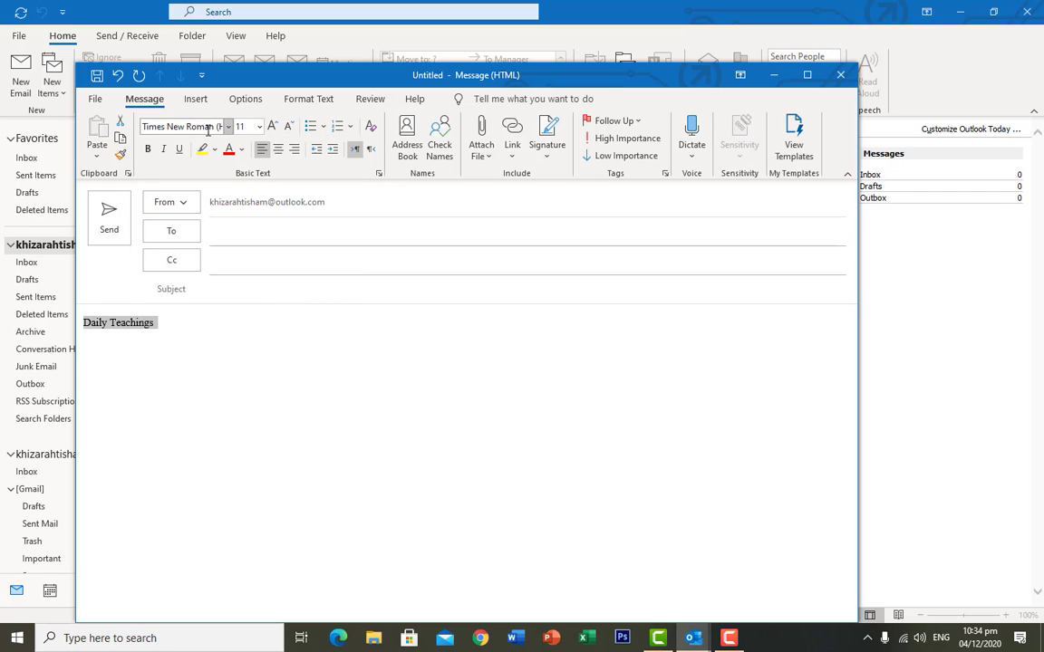
{"action": "left_click", "coordinate": [258, 132]}
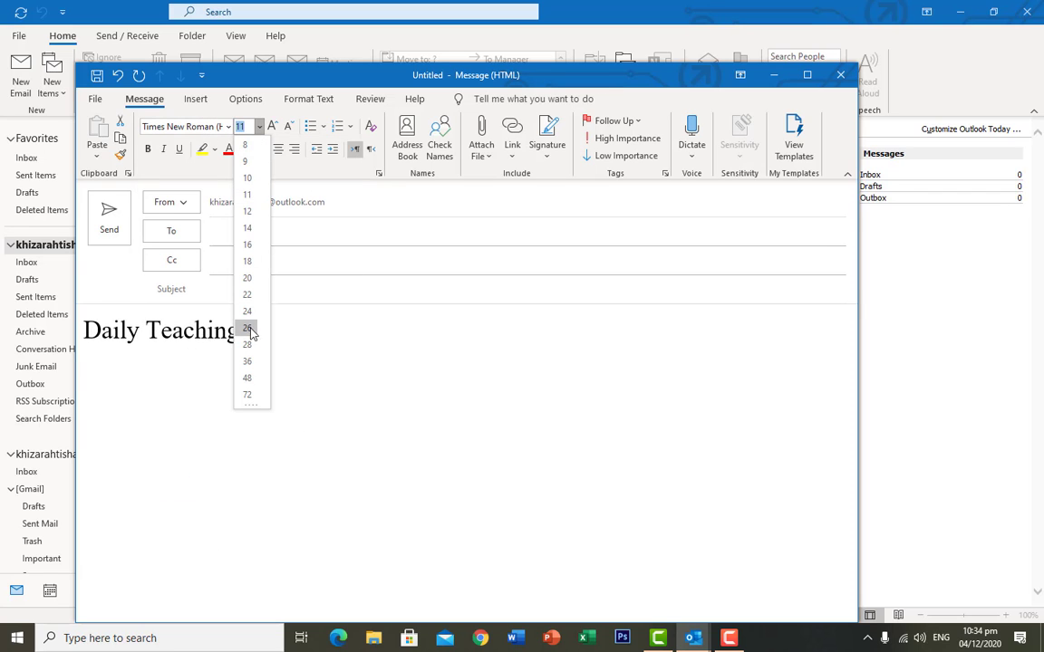
{"action": "left_click", "coordinate": [247, 362]}
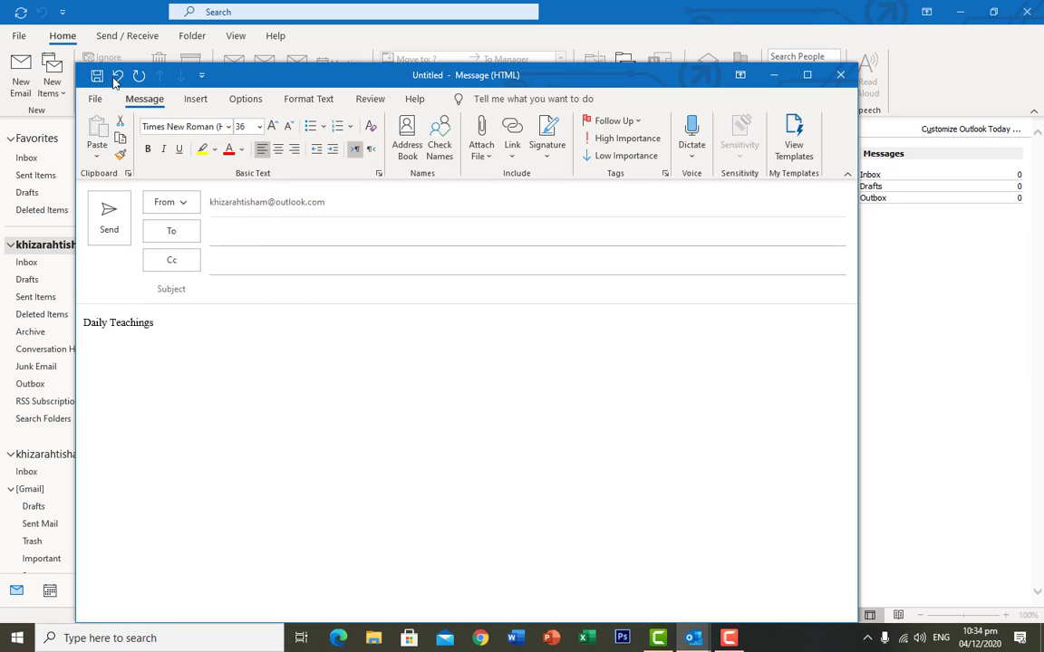
Make the "Daily Teachings" text bold and colour it with the theme blue
{"action": "left_click", "coordinate": [148, 149]}
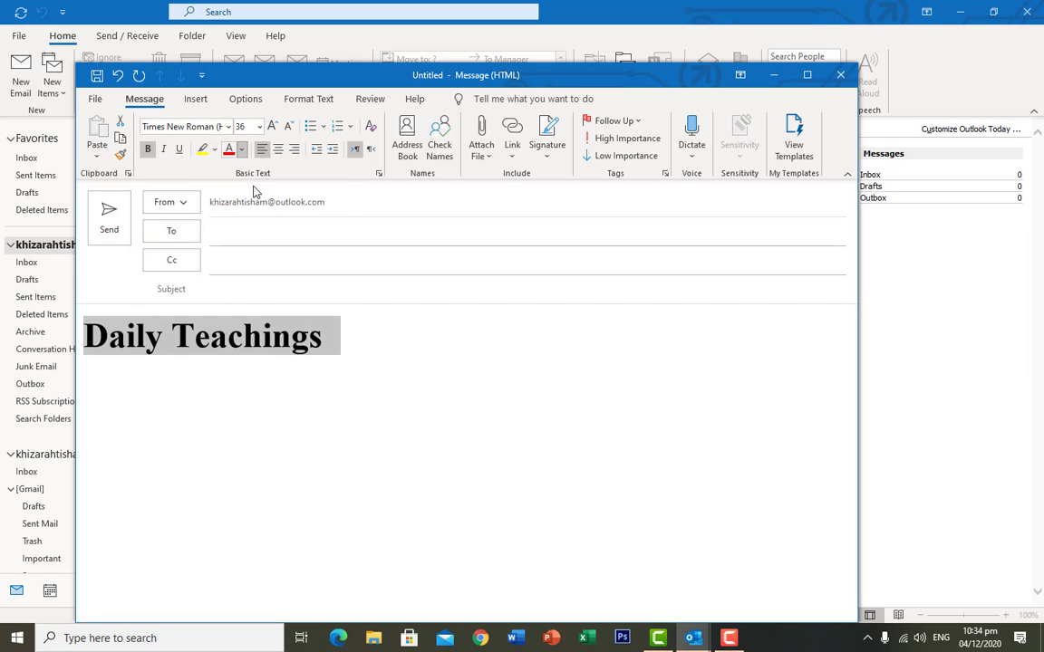
{"action": "left_click", "coordinate": [241, 149]}
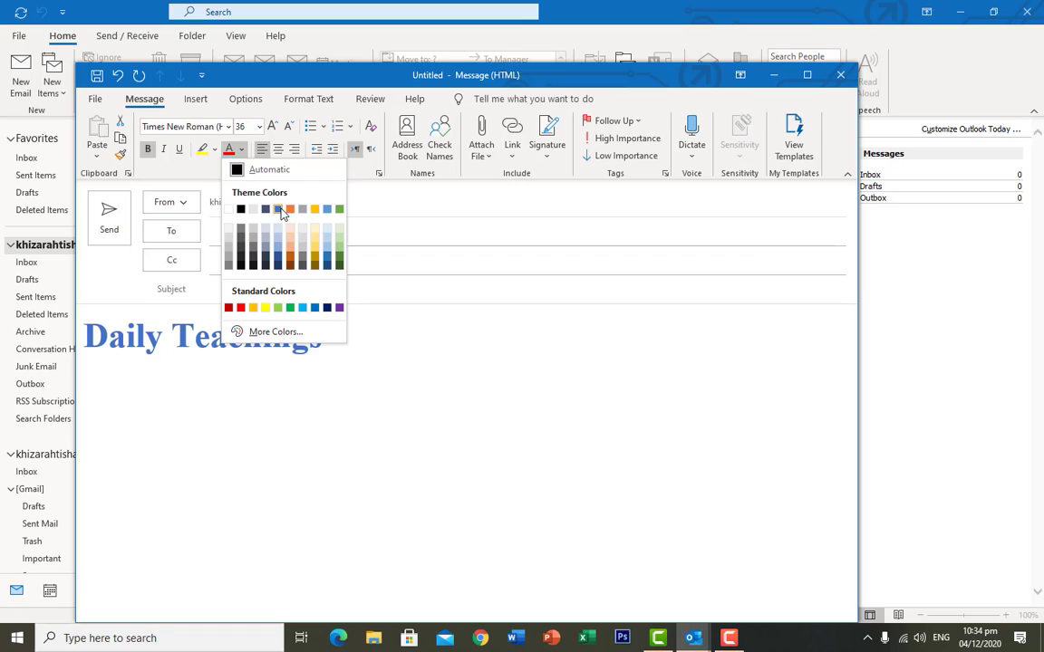
{"action": "left_click", "coordinate": [281, 212]}
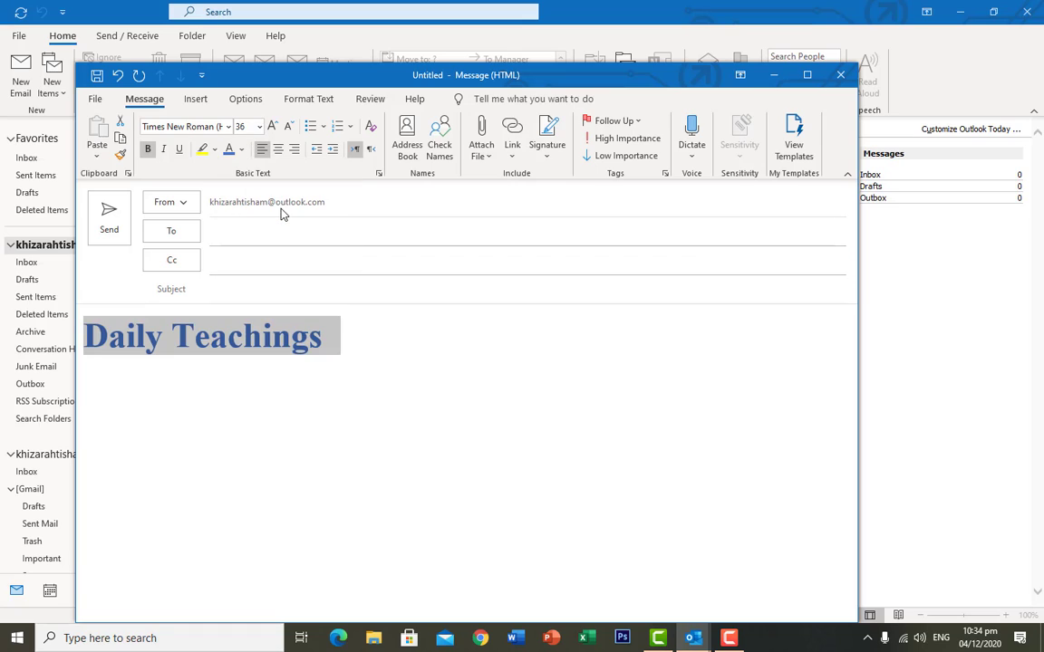
{"action": "left_click", "coordinate": [359, 349]}
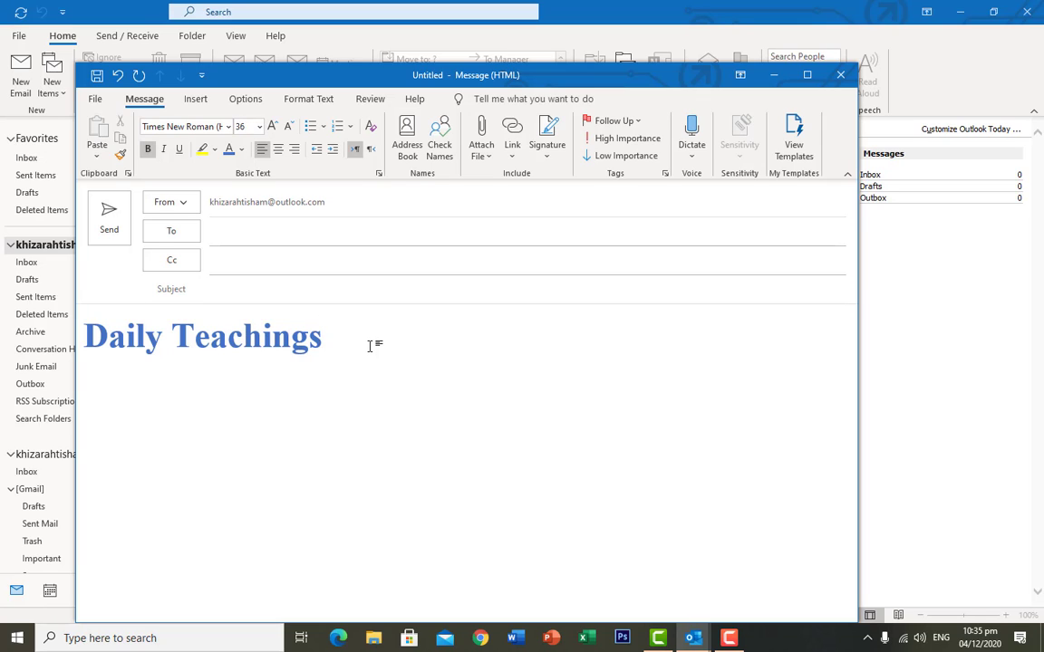
Review the message's file attachment sources and insertable items, and close the message without saving it
{"action": "left_click", "coordinate": [487, 154]}
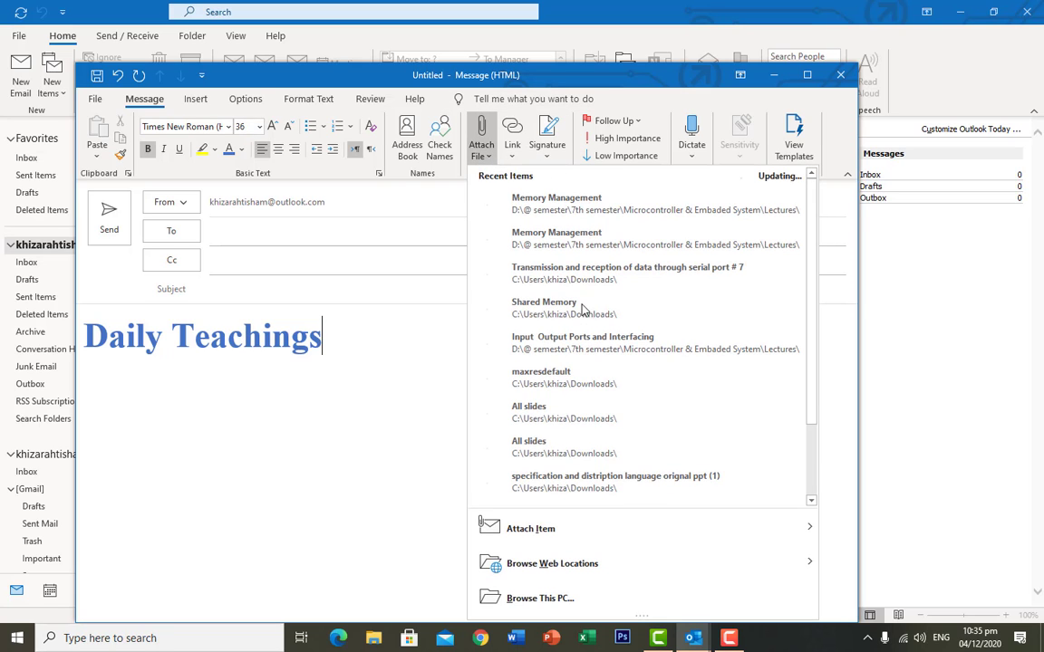
{"action": "scroll", "coordinate": [582, 312], "scroll_direction": "down", "scroll_amount": 2}
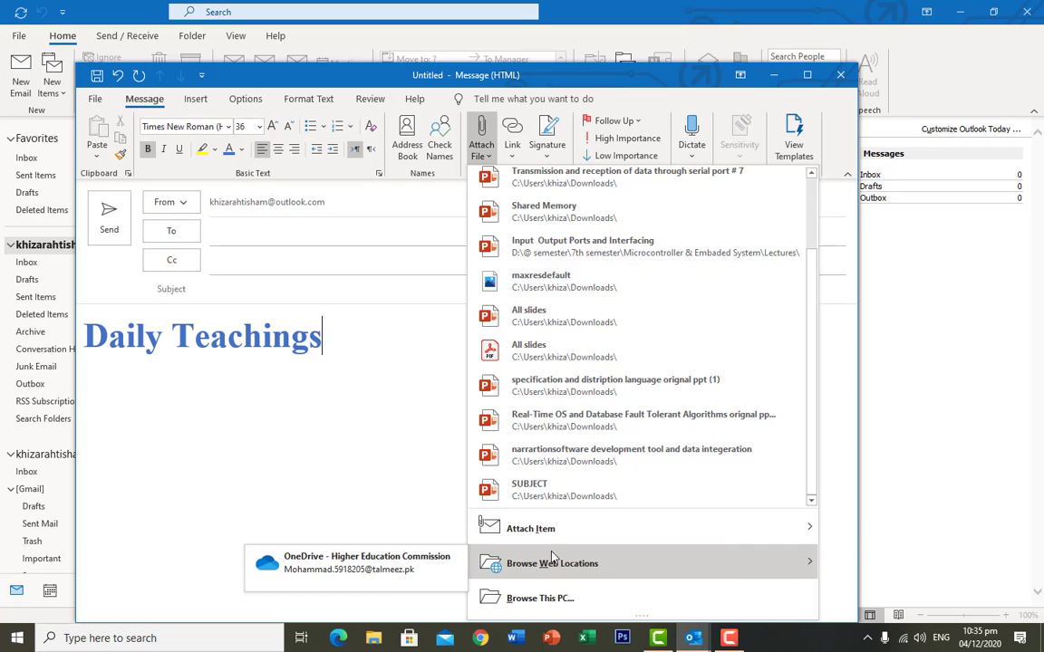
{"action": "left_click", "coordinate": [389, 419]}
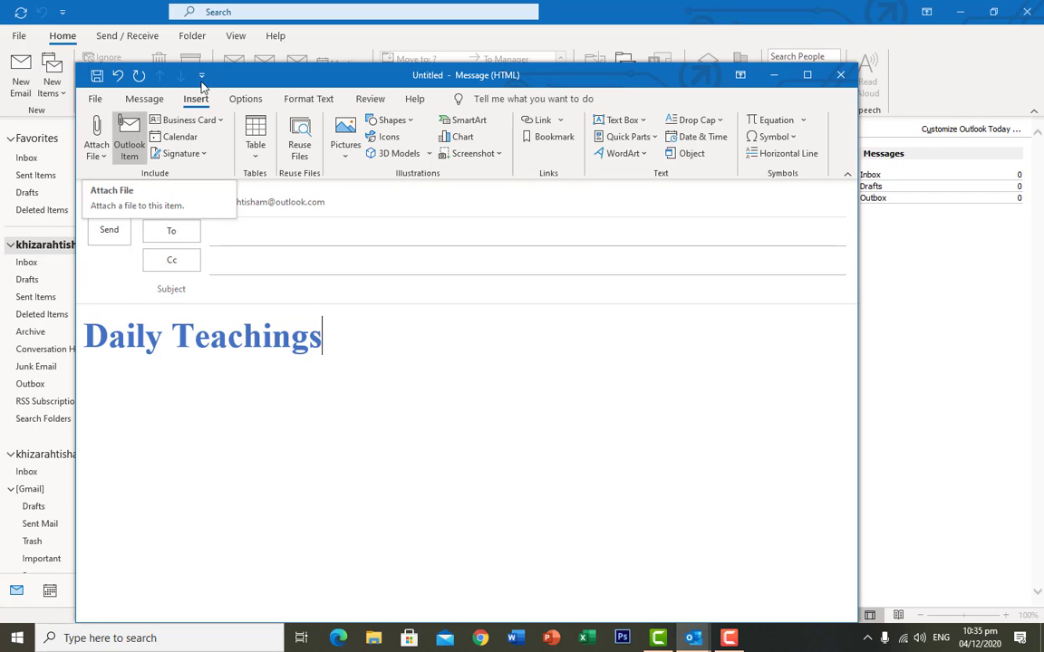
{"action": "left_click", "coordinate": [144, 99]}
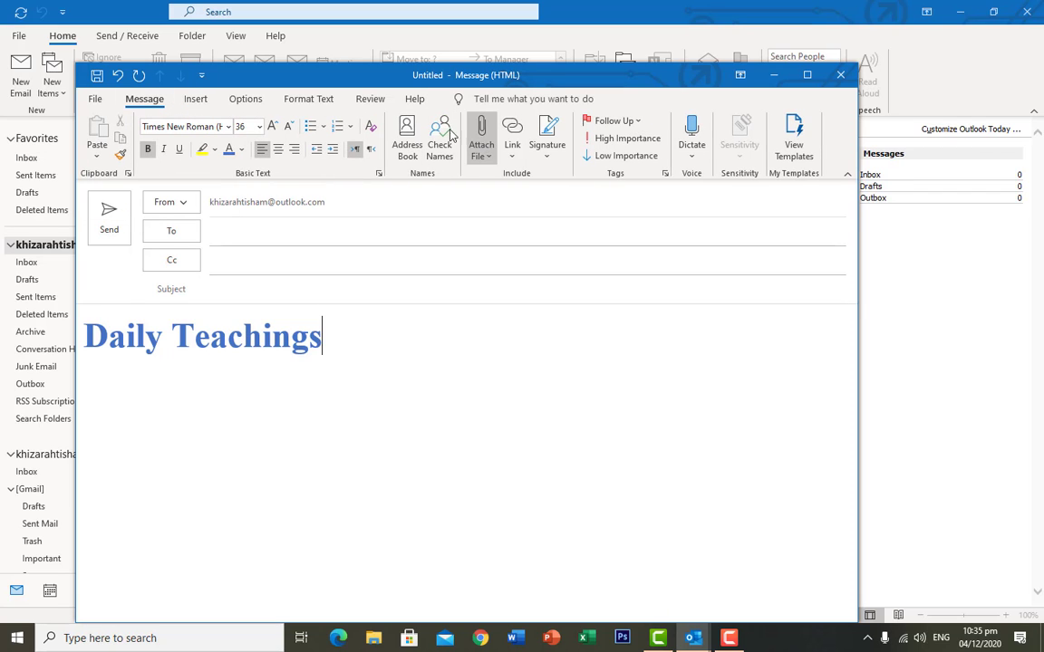
{"action": "left_click", "coordinate": [196, 98]}
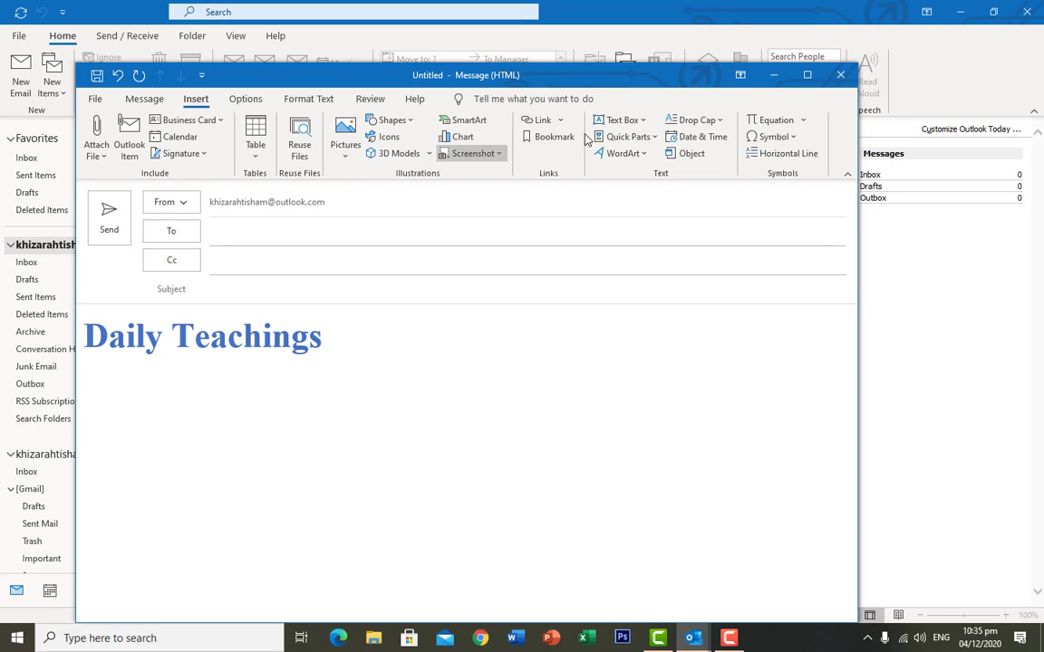
{"action": "left_click", "coordinate": [838, 75]}
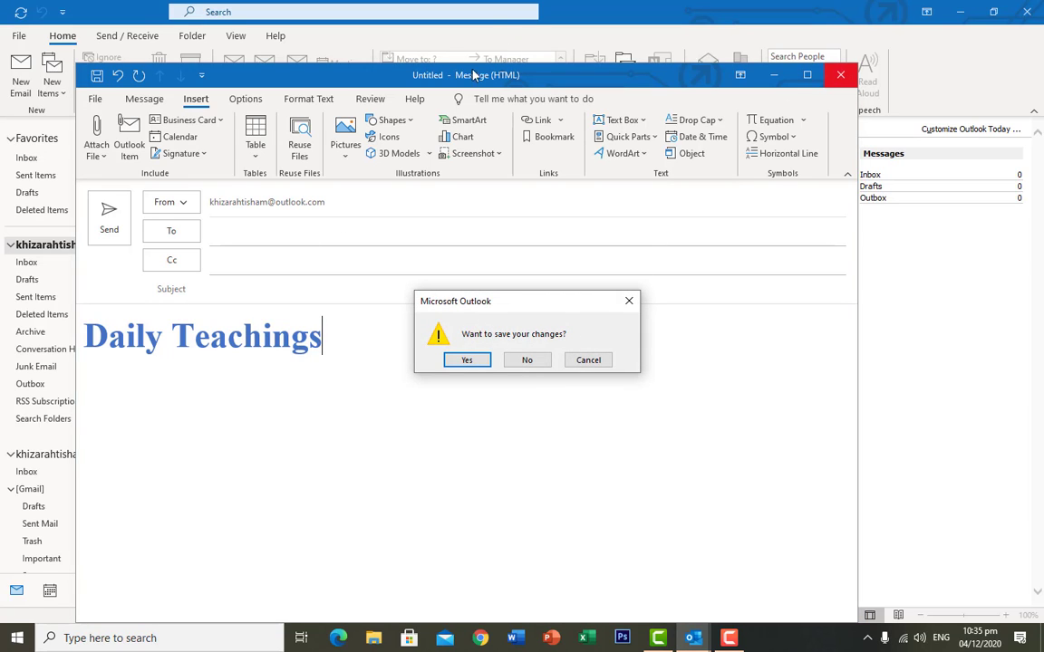
{"action": "left_click", "coordinate": [527, 360]}
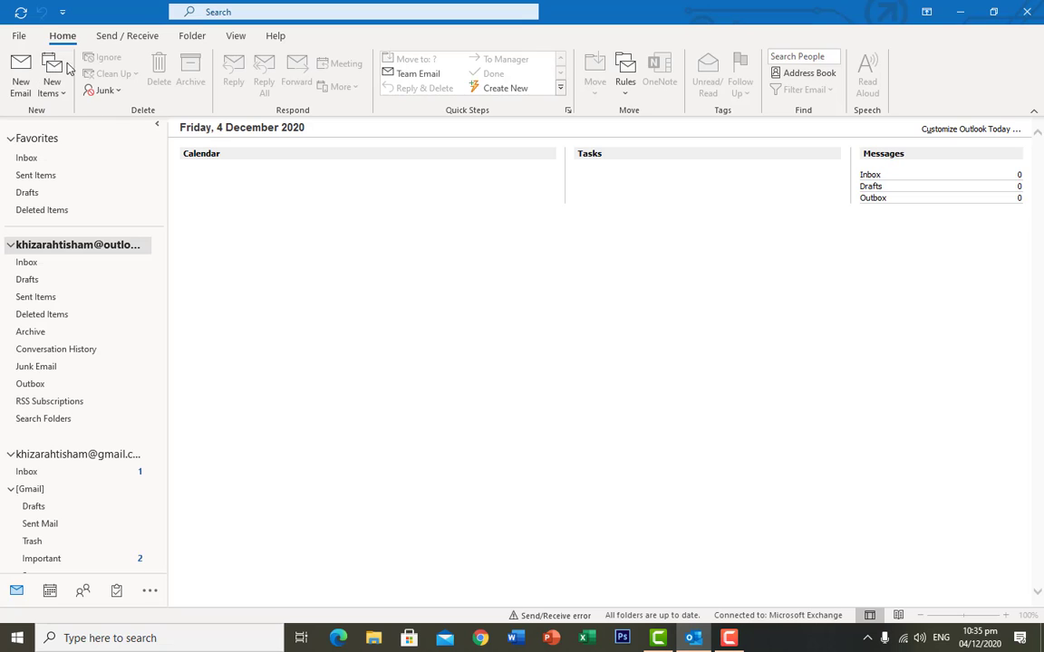
Open a blank appointment to view its title, time and location fields, and close it
{"action": "left_click", "coordinate": [65, 93]}
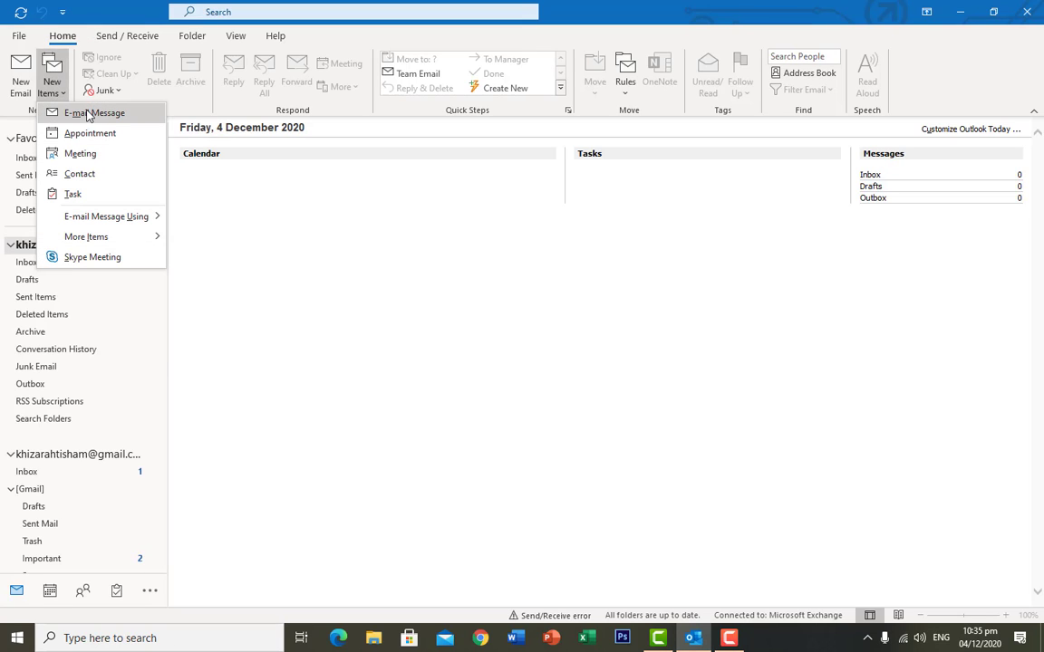
{"action": "left_click", "coordinate": [127, 135]}
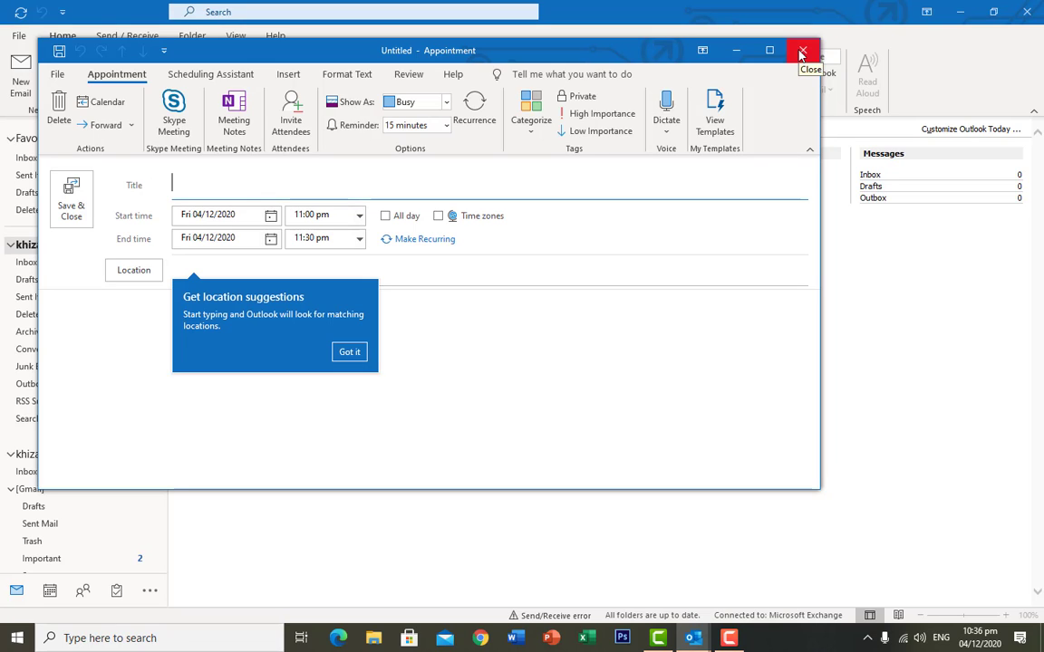
{"action": "left_click", "coordinate": [802, 53]}
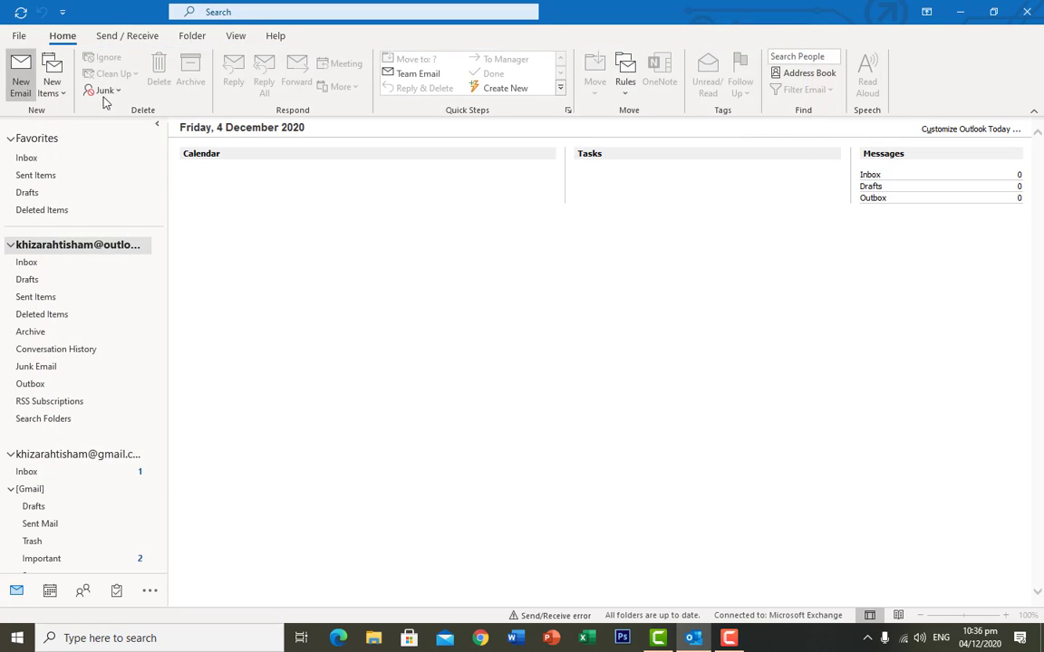
Open a blank meeting invitation to view its attendee, time and room fields, and close it
{"action": "left_click", "coordinate": [60, 87]}
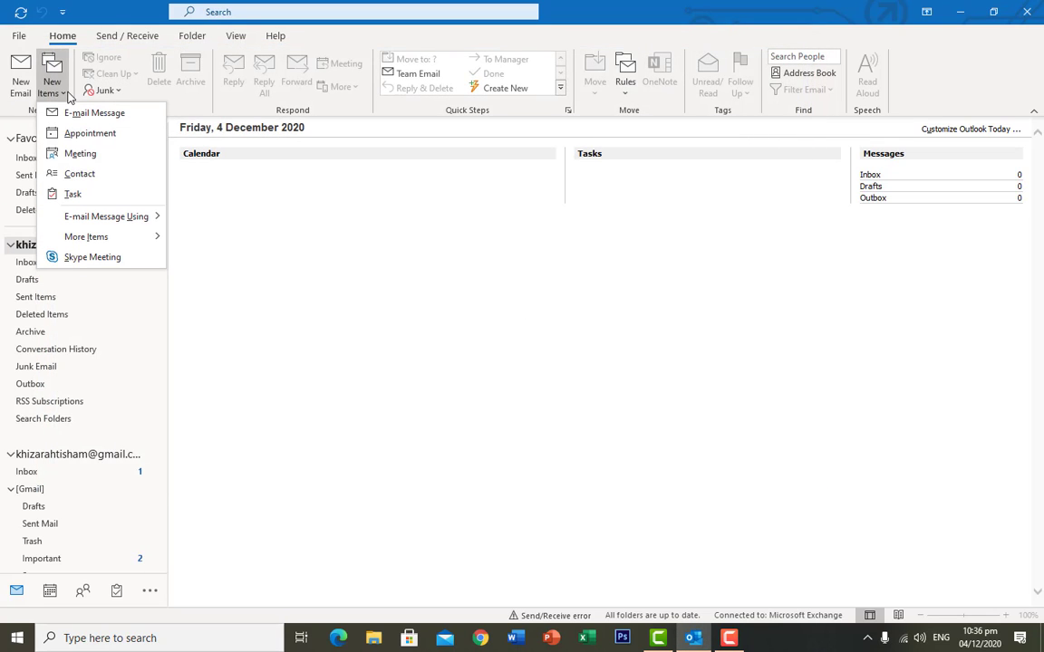
{"action": "left_click", "coordinate": [100, 160]}
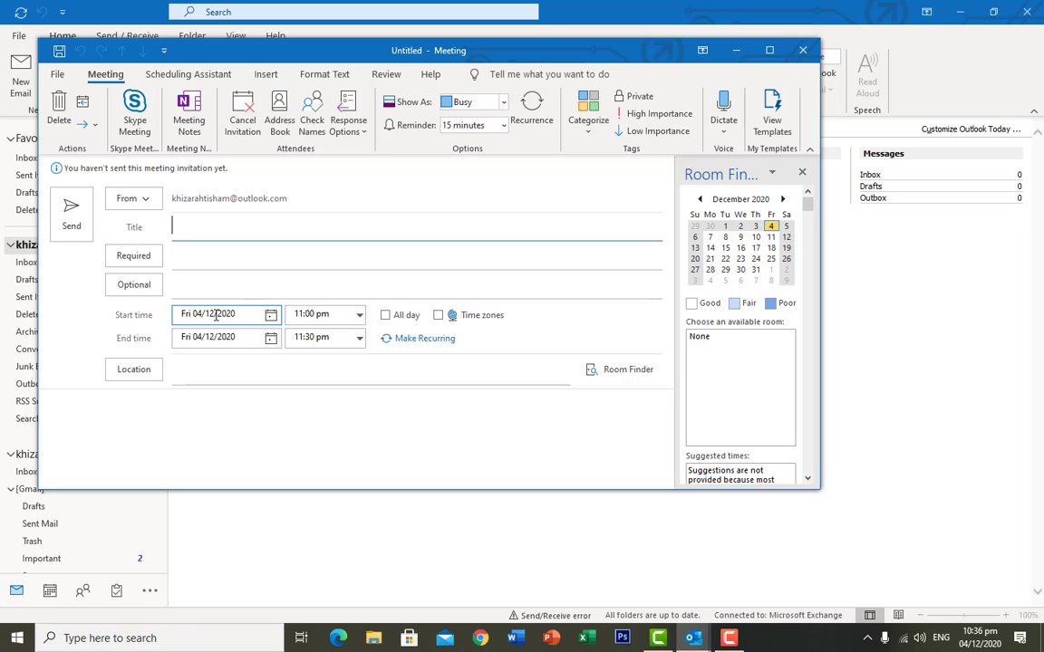
{"action": "left_click", "coordinate": [802, 49]}
Review the types of new items that can be created and the available send and receive commands
{"action": "left_click", "coordinate": [52, 89]}
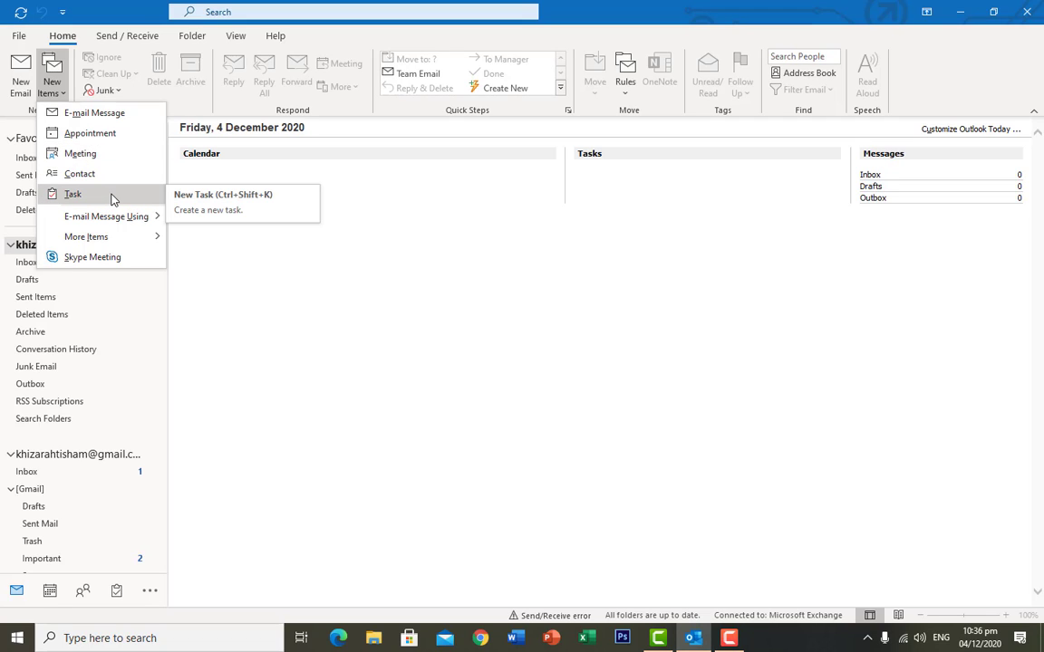
{"action": "left_click", "coordinate": [255, 292]}
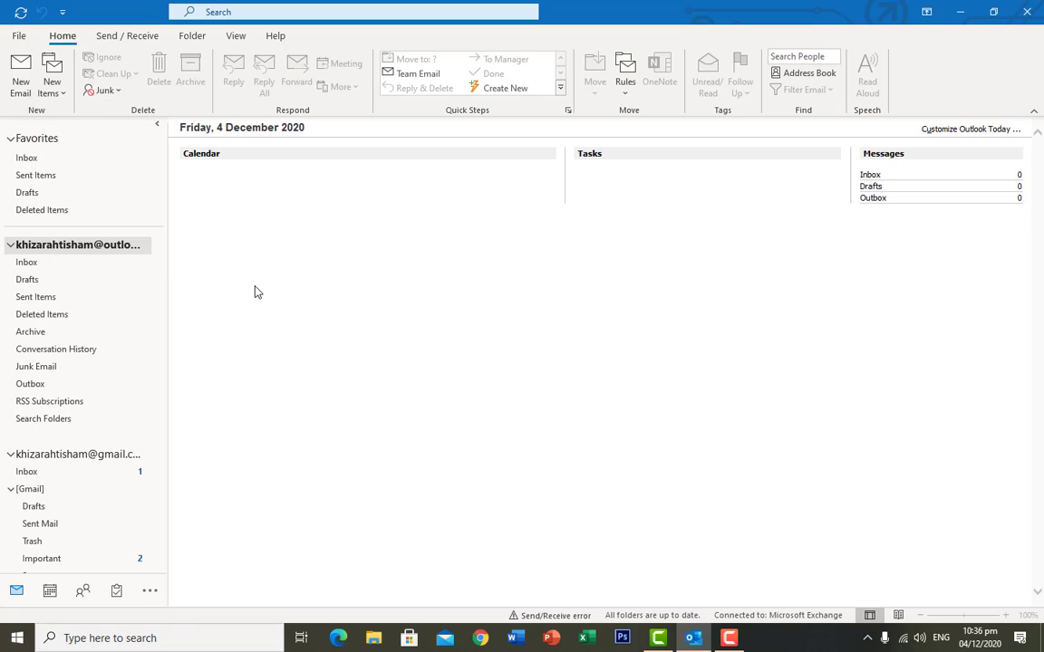
{"action": "left_click", "coordinate": [132, 38]}
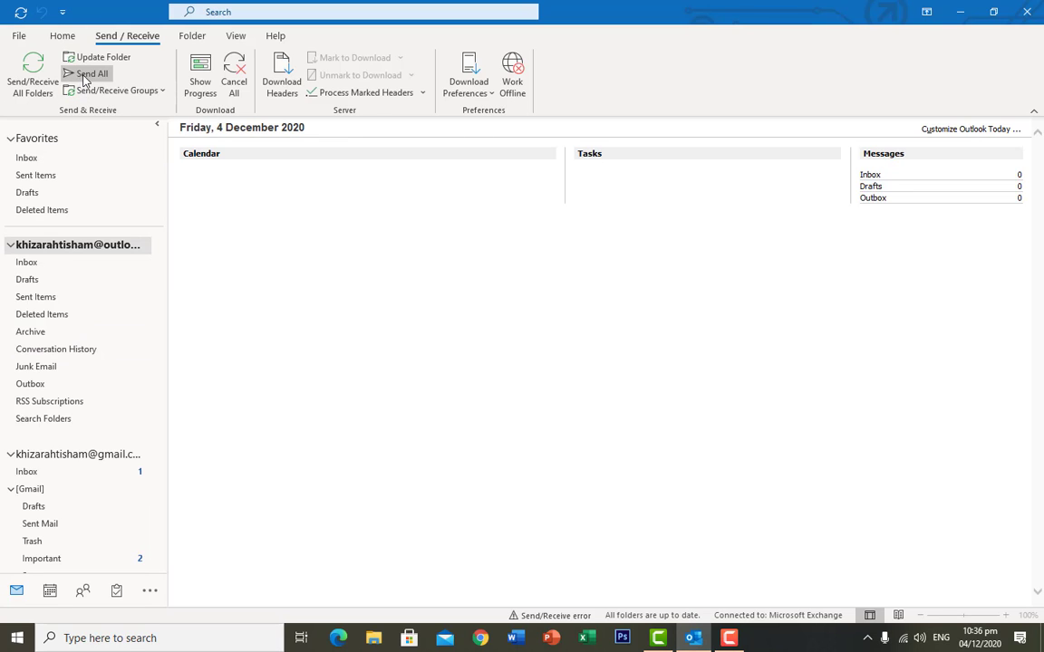
Review the folder management commands, including those offered for the Archive folder, and the view layout and window commands
{"action": "left_click", "coordinate": [196, 37]}
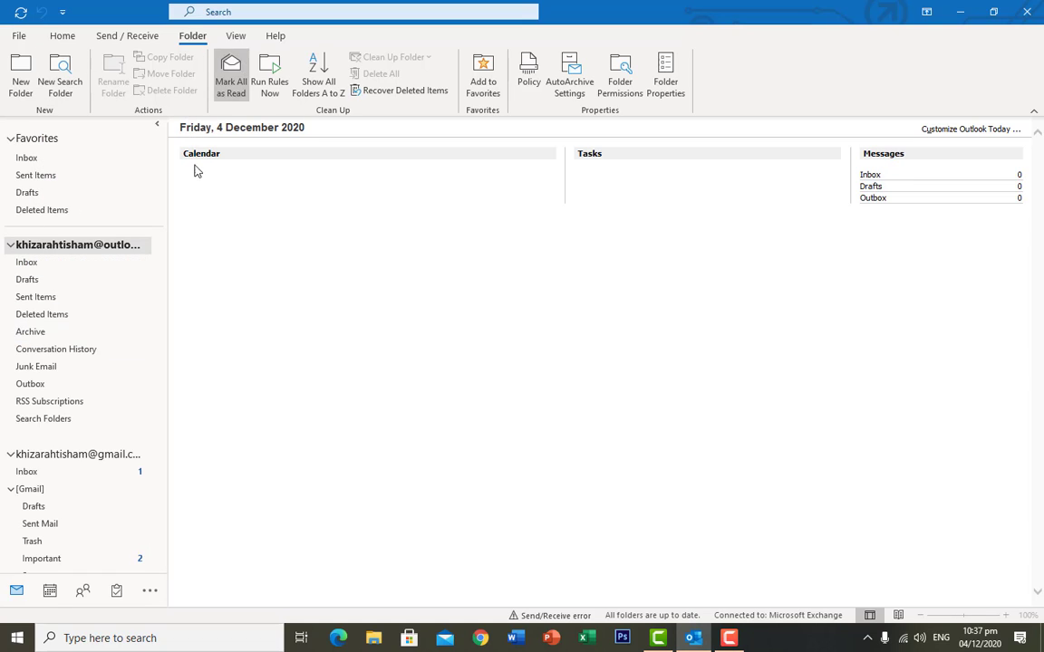
{"action": "right_click", "coordinate": [38, 336]}
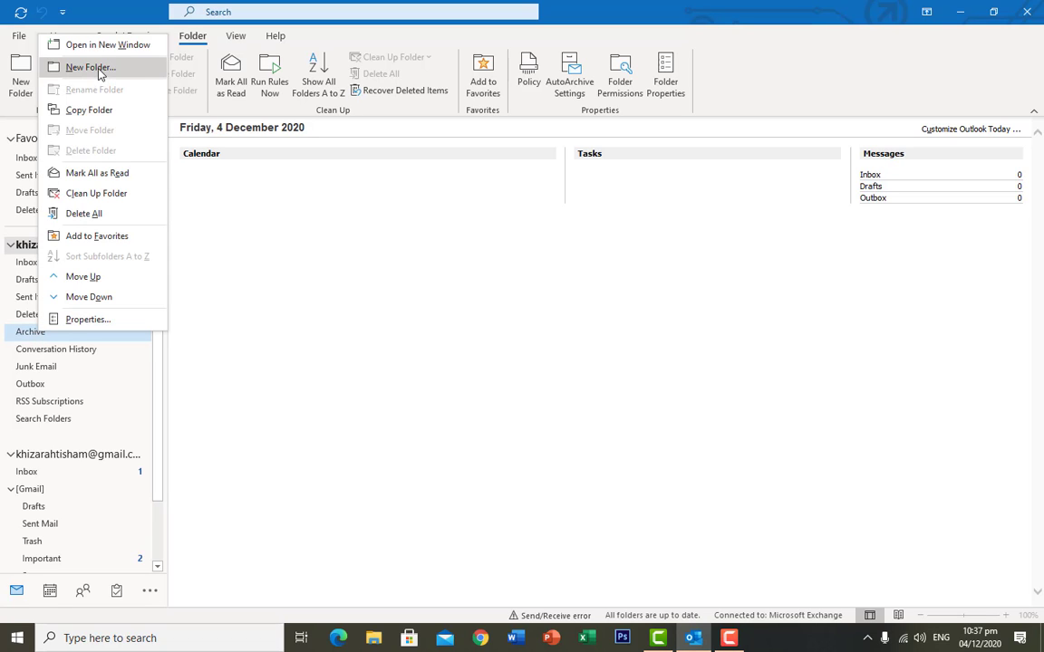
{"action": "left_click", "coordinate": [260, 376]}
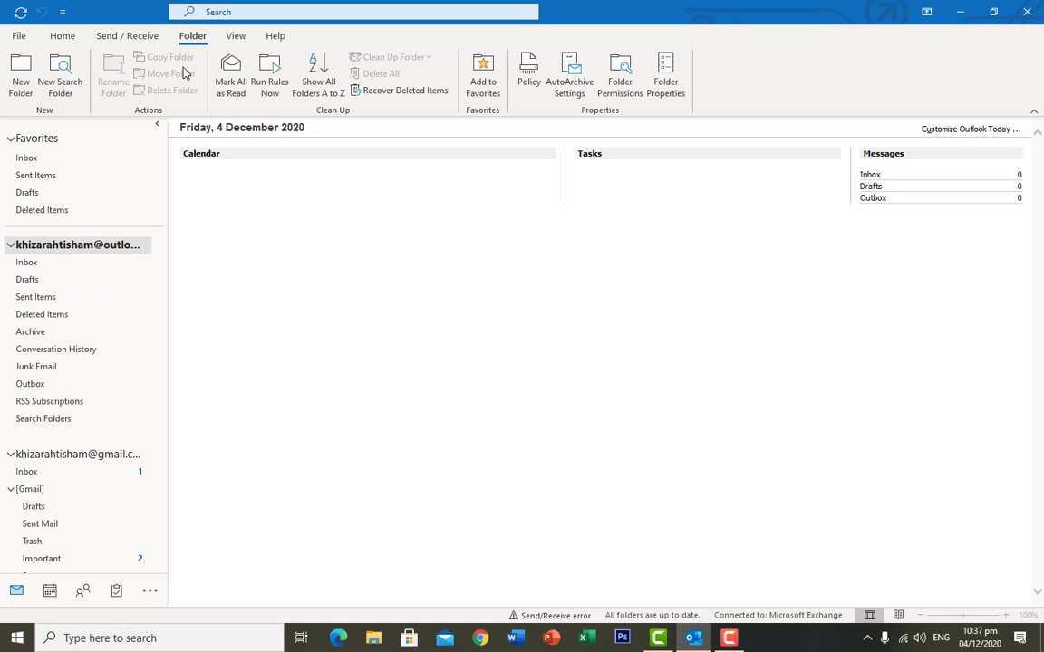
{"action": "left_click", "coordinate": [231, 38]}
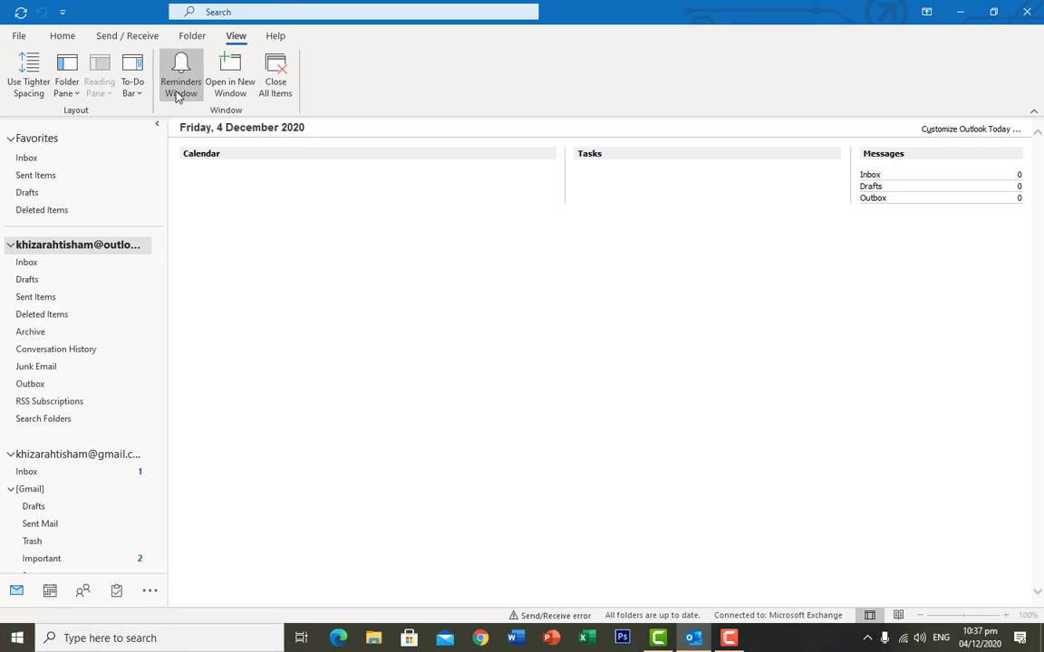
{"action": "left_click", "coordinate": [75, 38]}
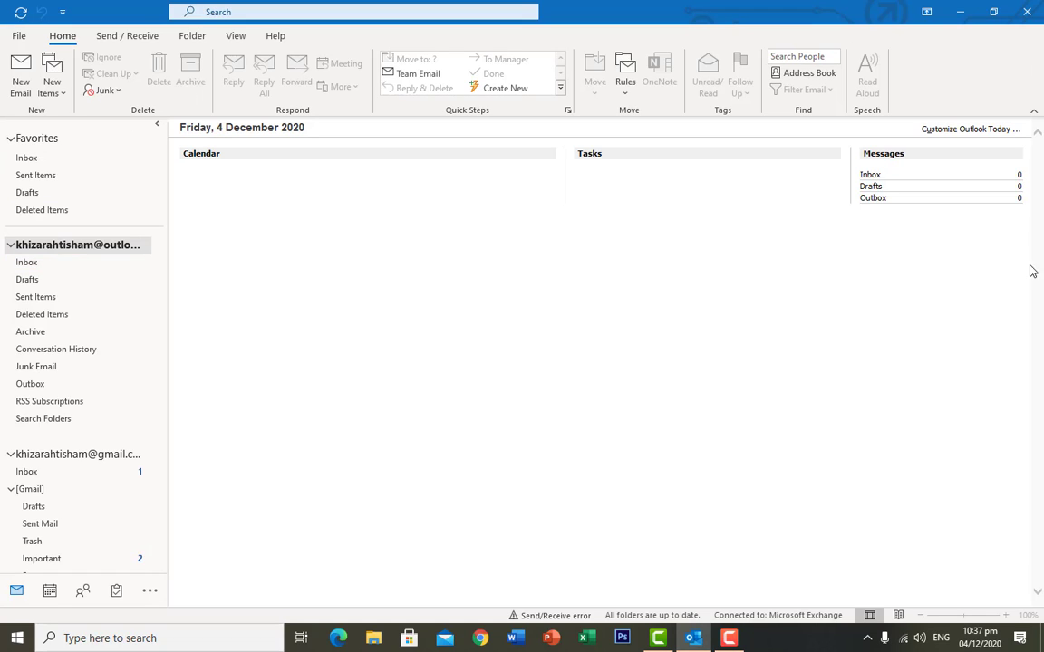
View the 11/11/2020 "Today: e-BUSINESS" message in the Outlook account's inbox, and start and discard a reply to it
{"action": "left_click", "coordinate": [27, 262]}
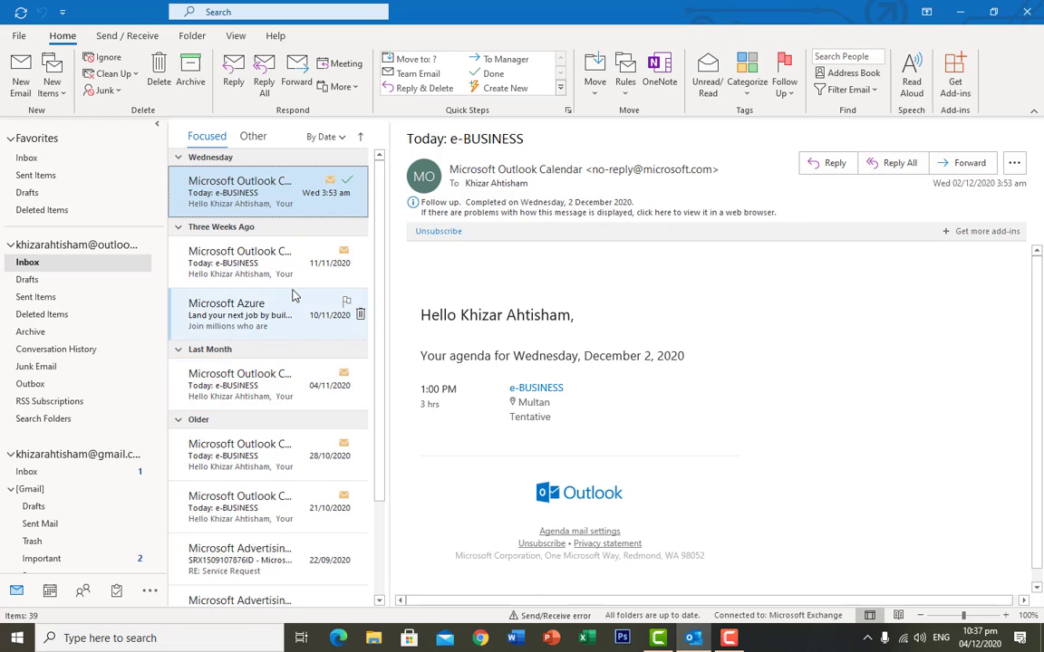
{"action": "scroll", "coordinate": [291, 293], "scroll_direction": "down", "scroll_amount": 3}
{"action": "scroll", "coordinate": [291, 294], "scroll_direction": "up", "scroll_amount": 3}
{"action": "left_click", "coordinate": [271, 283]}
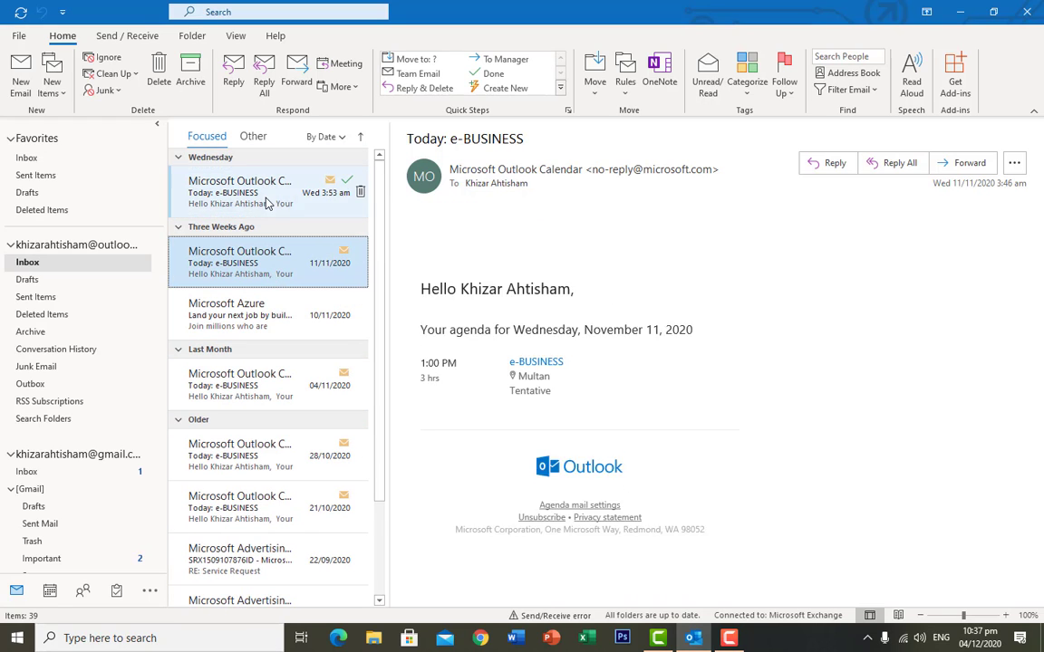
{"action": "left_click", "coordinate": [837, 164]}
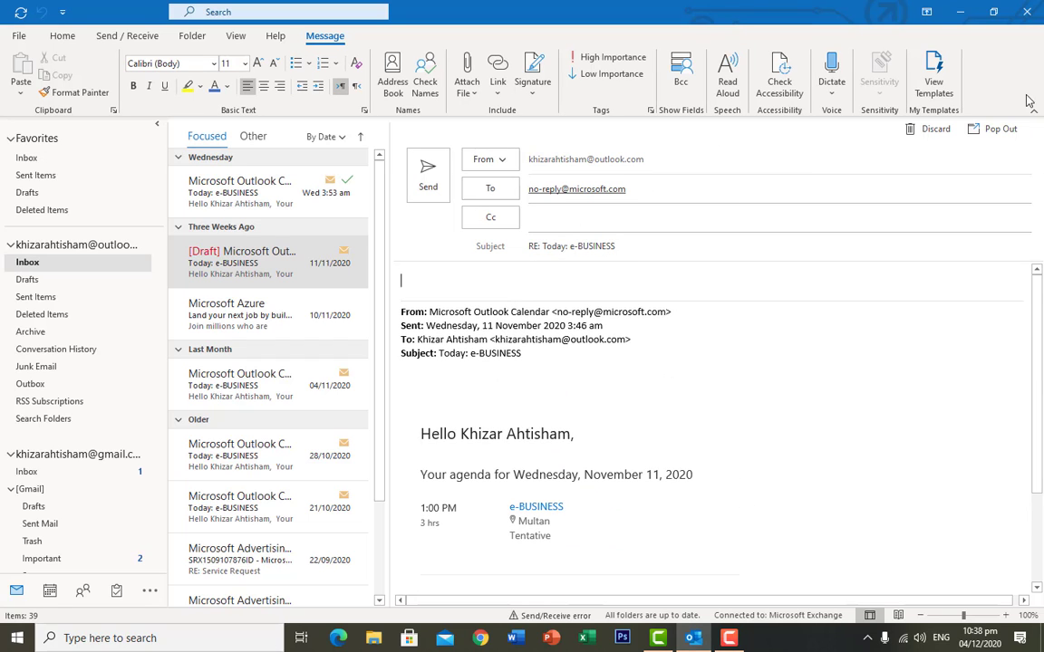
{"action": "left_click", "coordinate": [933, 129]}
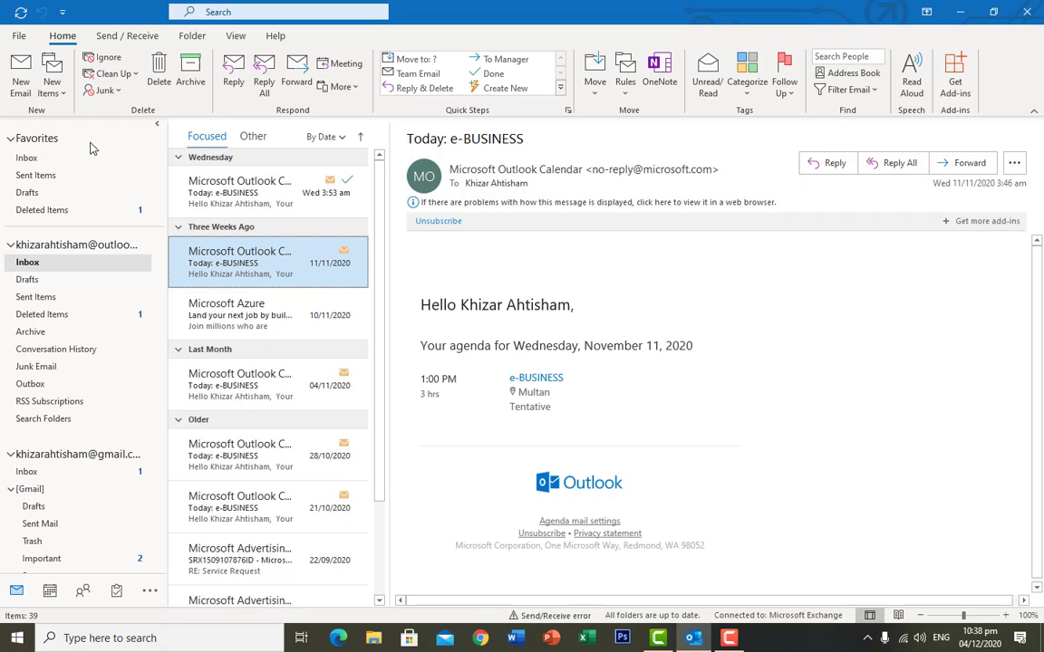
Permanently delete the discarded "RE: Today: e-BUSINESS" draft from the Outlook account's Deleted Items folder
{"action": "left_click", "coordinate": [65, 316]}
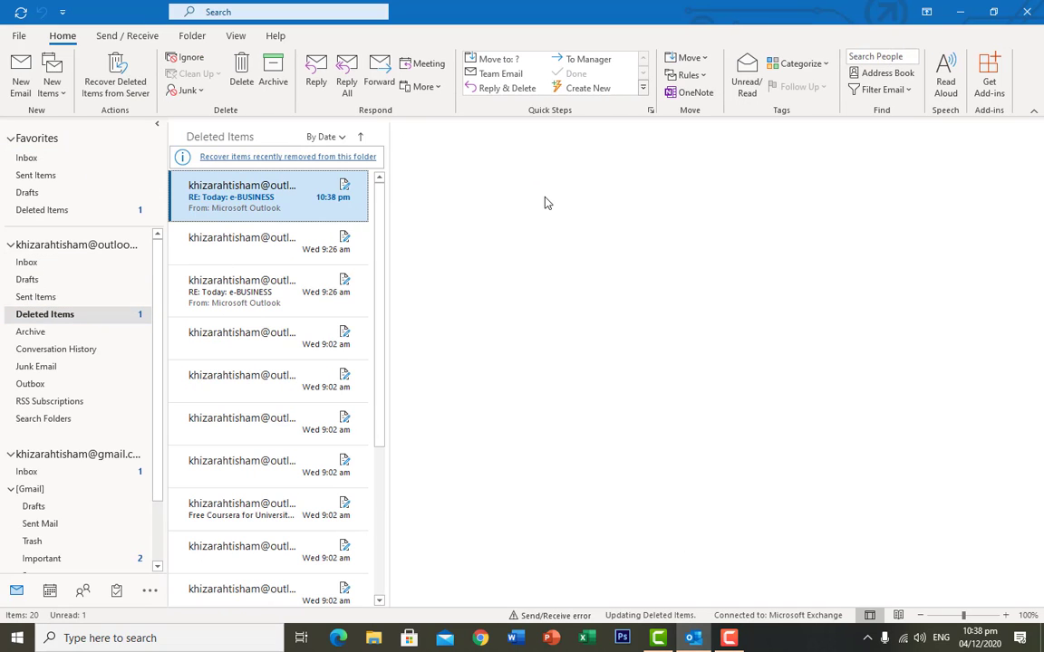
{"action": "left_click", "coordinate": [931, 129]}
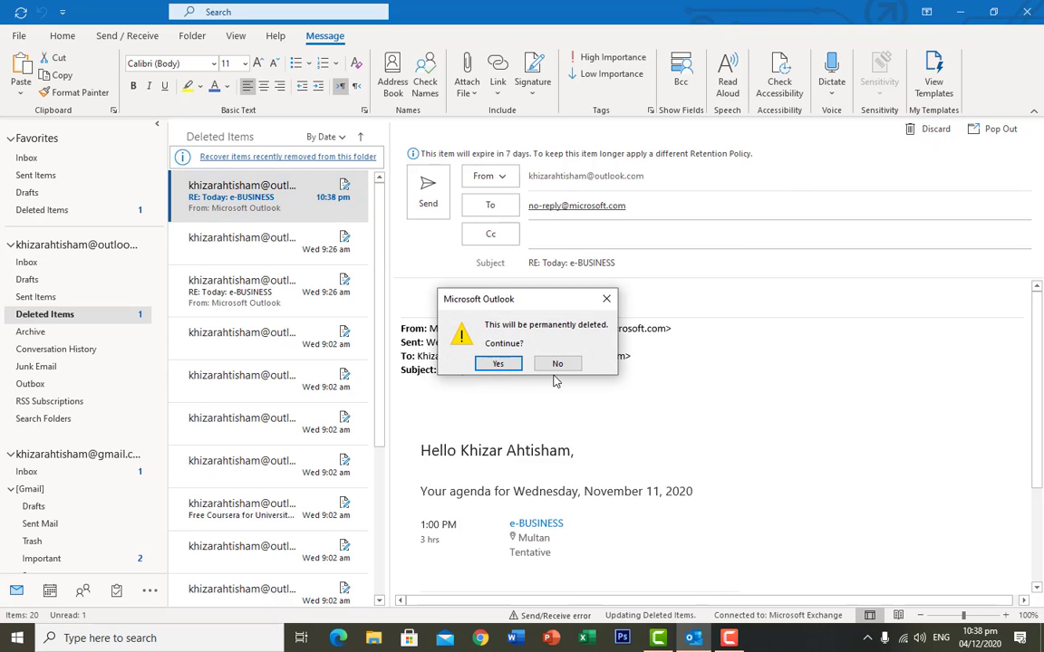
{"action": "left_click", "coordinate": [497, 364]}
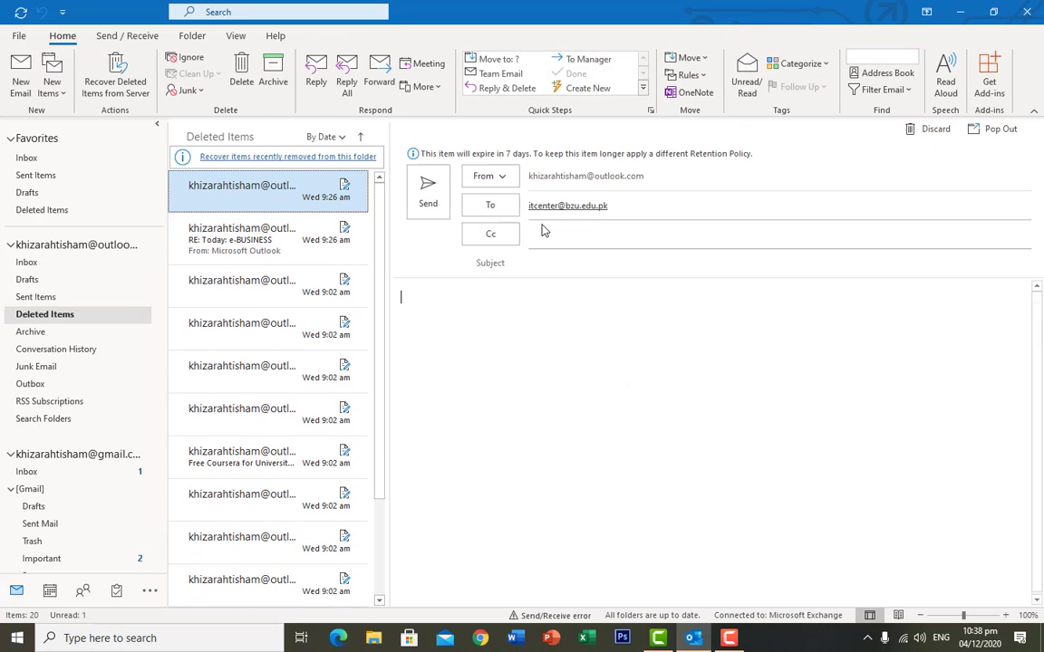
Open the Gmail account's inbox and download the blocked pictures in the YouAccel "Trending: YouTube Censorship" message
{"action": "left_click", "coordinate": [53, 475]}
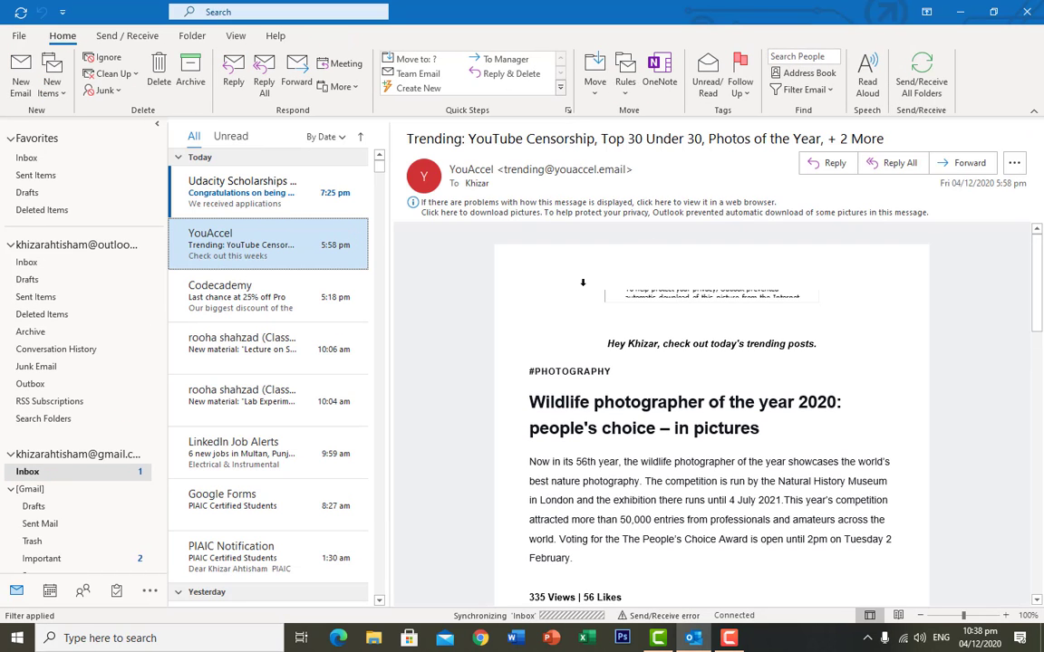
{"action": "scroll", "coordinate": [522, 426], "scroll_direction": "down", "scroll_amount": 5}
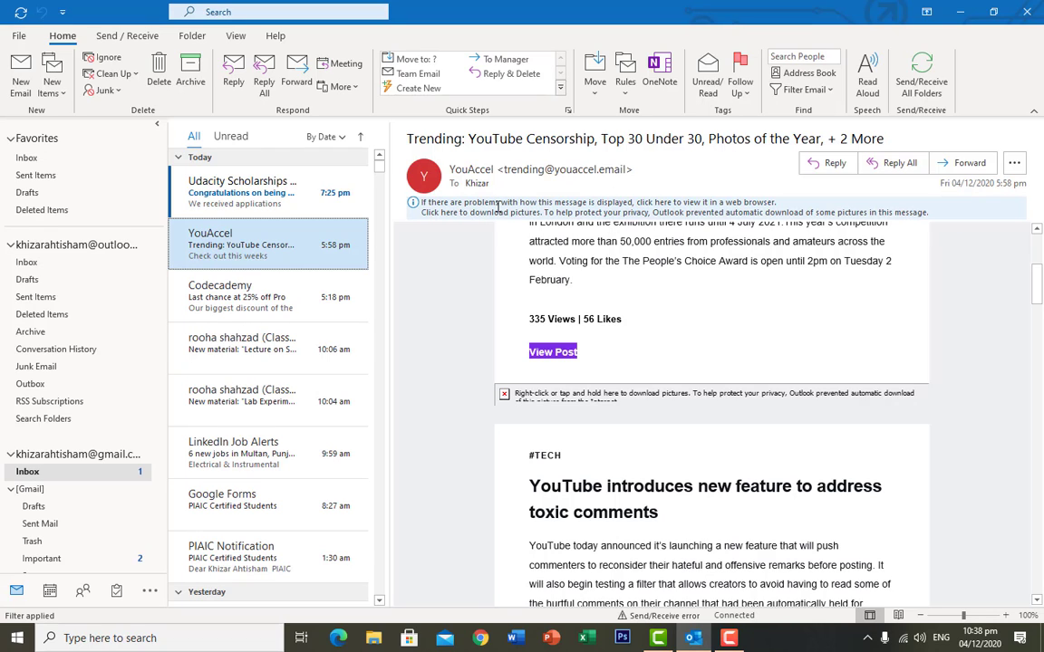
{"action": "left_click", "coordinate": [532, 208]}
{"action": "left_click", "coordinate": [539, 214]}
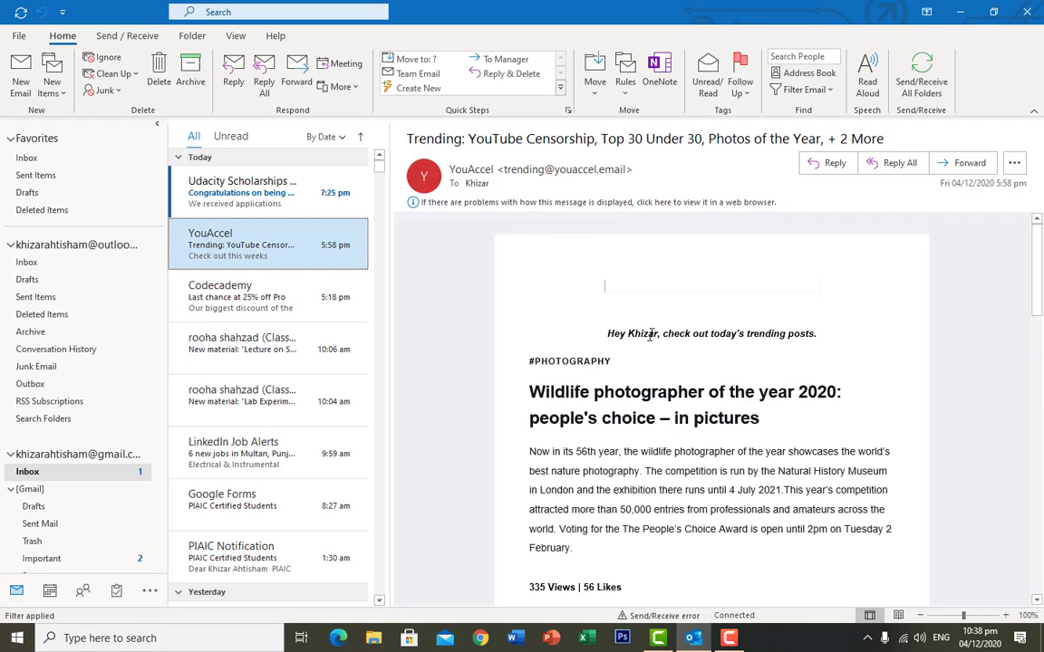
Examine the YouAccel message's pictures and articles and the Gmail account's folders
{"action": "scroll", "coordinate": [650, 335], "scroll_direction": "down", "scroll_amount": 2}
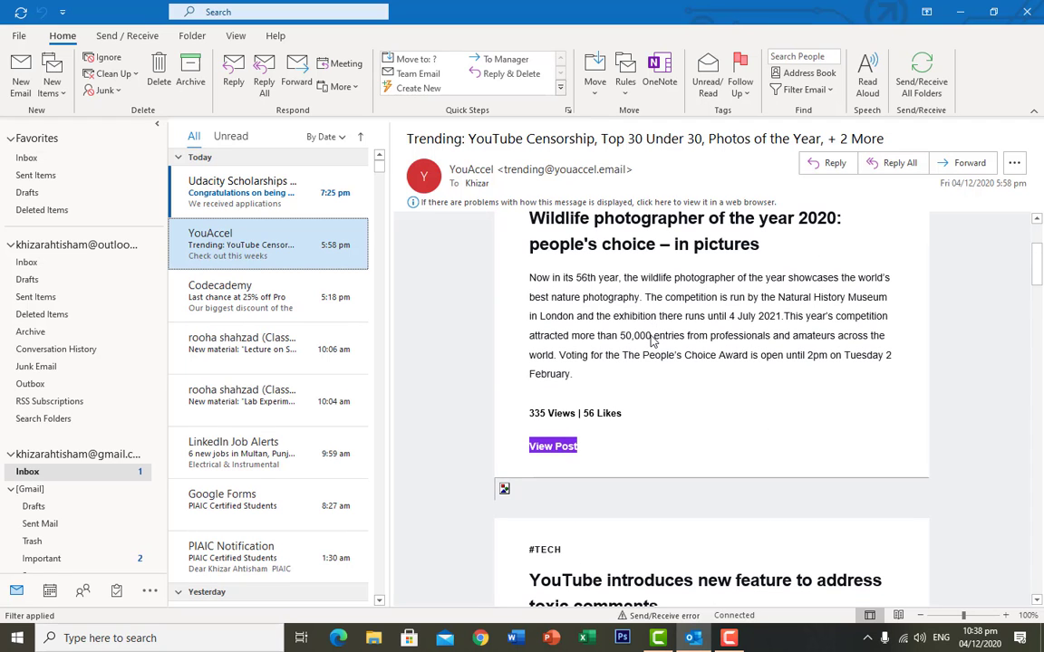
{"action": "scroll", "coordinate": [650, 342], "scroll_direction": "down", "scroll_amount": 4}
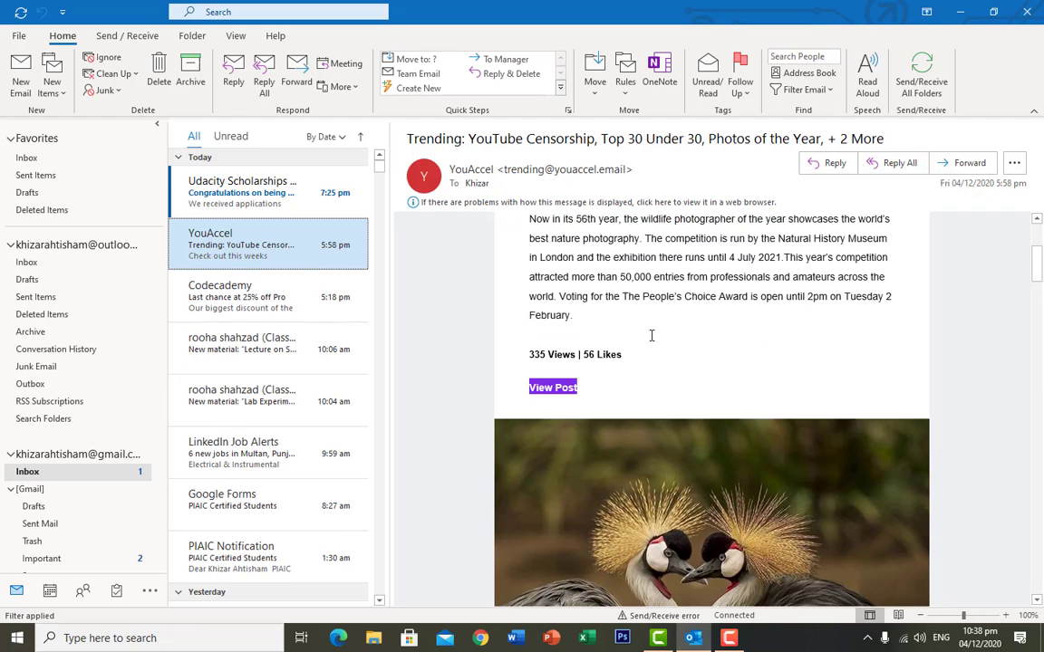
{"action": "scroll", "coordinate": [649, 342], "scroll_direction": "up", "scroll_amount": 7}
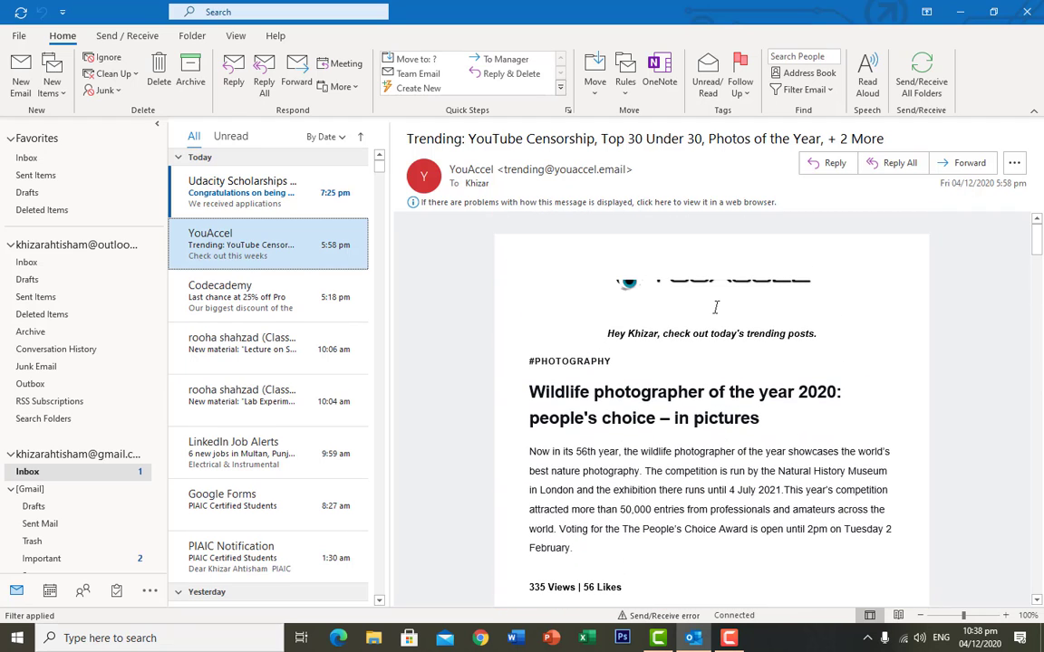
{"action": "scroll", "coordinate": [716, 308], "scroll_direction": "down", "scroll_amount": 2}
{"action": "scroll", "coordinate": [716, 308], "scroll_direction": "up", "scroll_amount": 2}
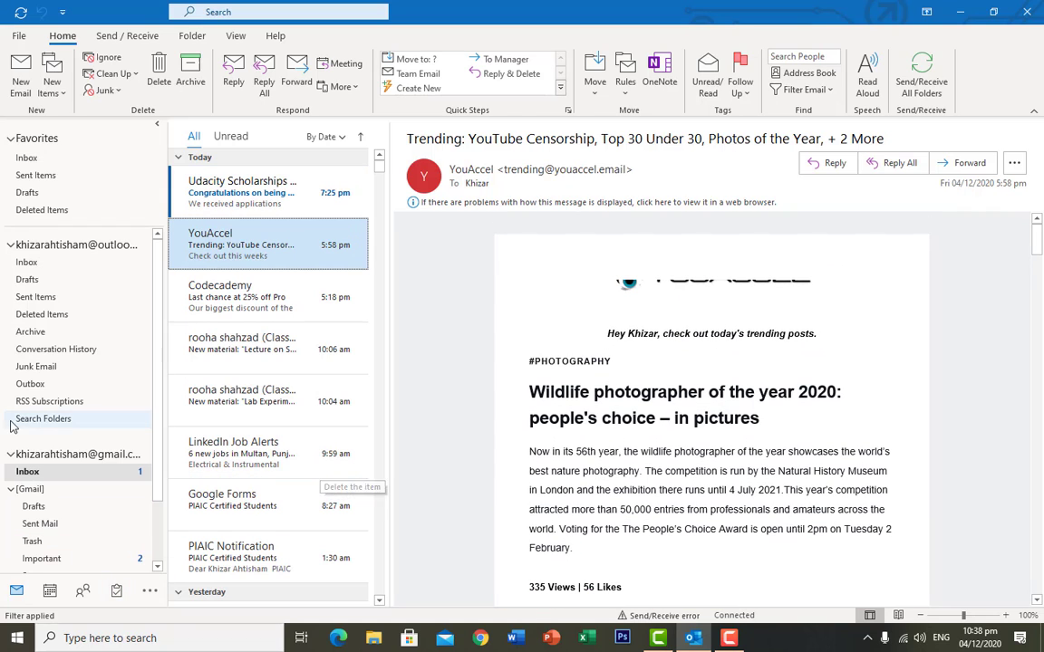
{"action": "scroll", "coordinate": [63, 349], "scroll_direction": "down", "scroll_amount": 2}
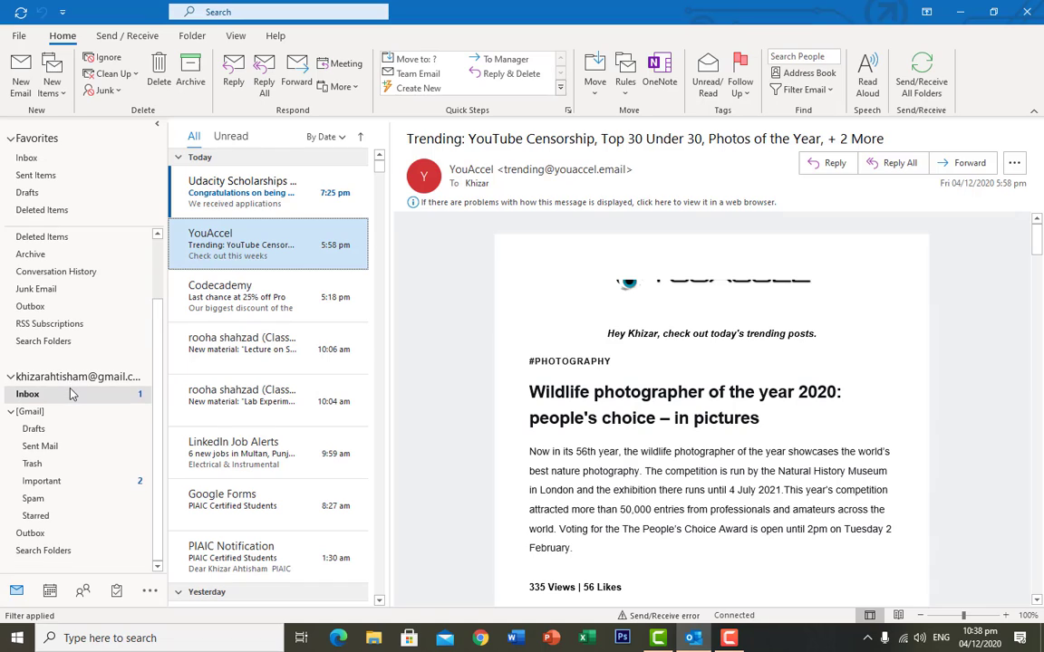
{"action": "scroll", "coordinate": [79, 494], "scroll_direction": "up", "scroll_amount": 2}
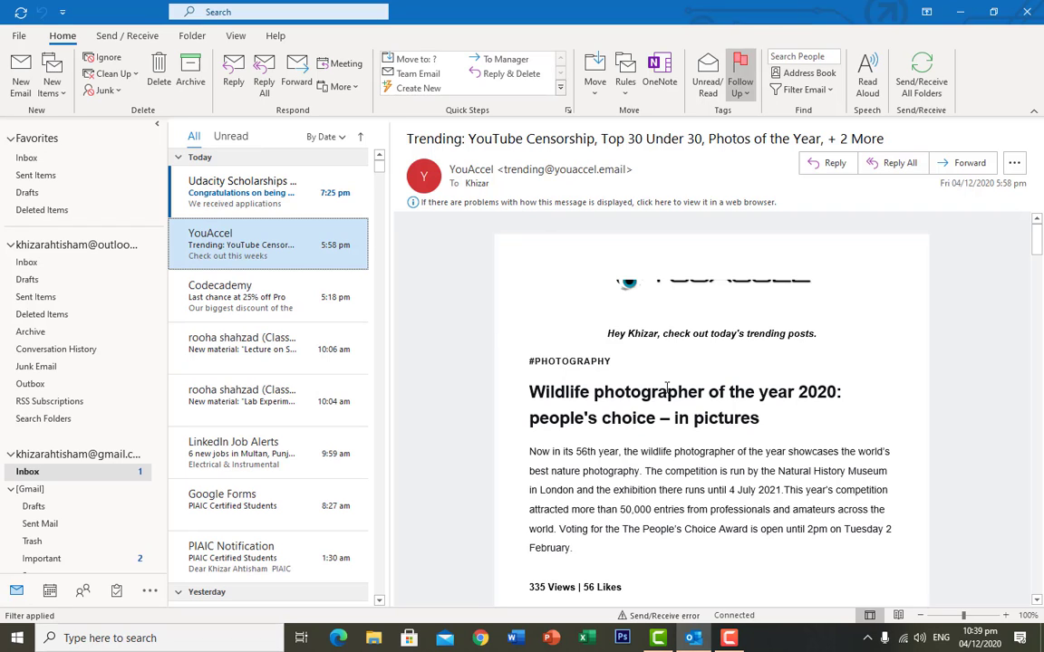
{"action": "scroll", "coordinate": [562, 433], "scroll_direction": "down", "scroll_amount": 1}
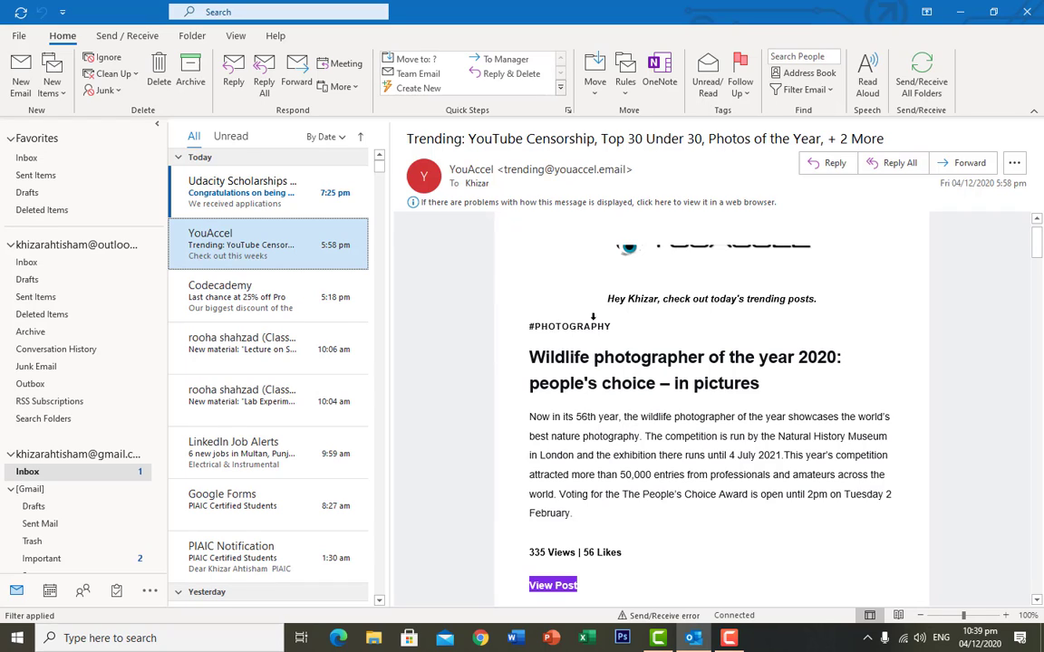
Start Read Aloud on the YouAccel message and look through its content
{"action": "left_click", "coordinate": [868, 68]}
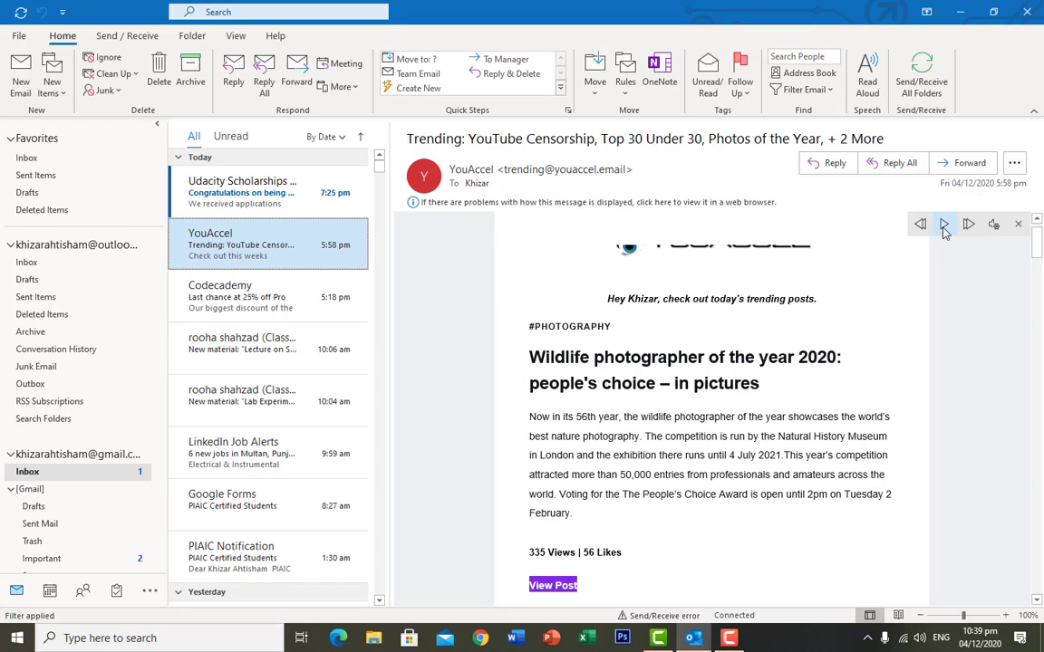
{"action": "left_click", "coordinate": [944, 224]}
{"action": "scroll", "coordinate": [734, 356], "scroll_direction": "down", "scroll_amount": 3}
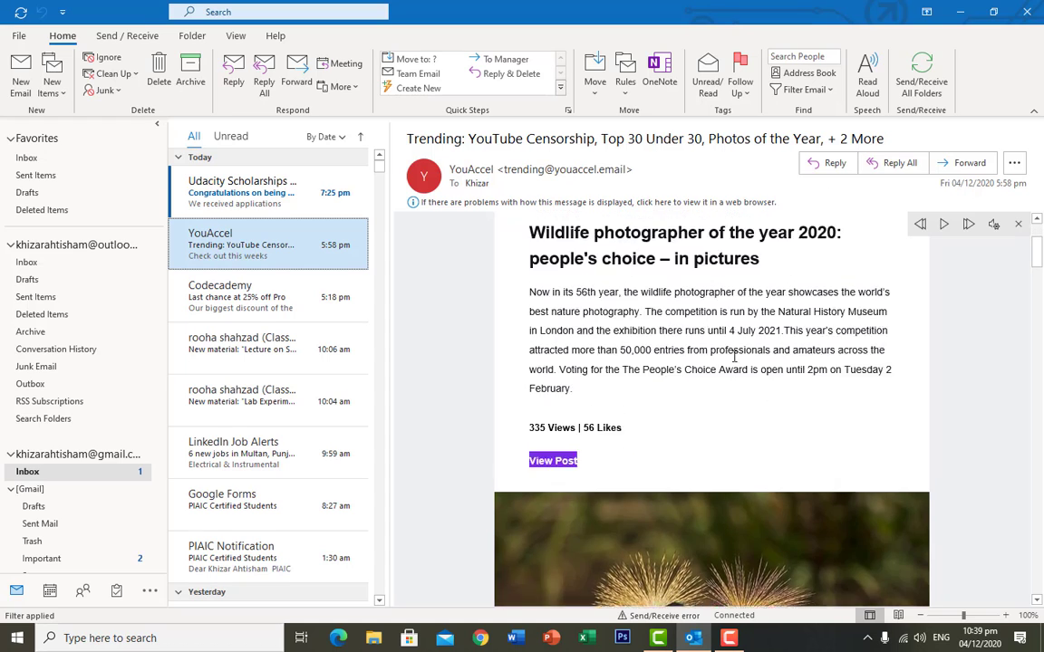
{"action": "scroll", "coordinate": [733, 356], "scroll_direction": "up", "scroll_amount": 3}
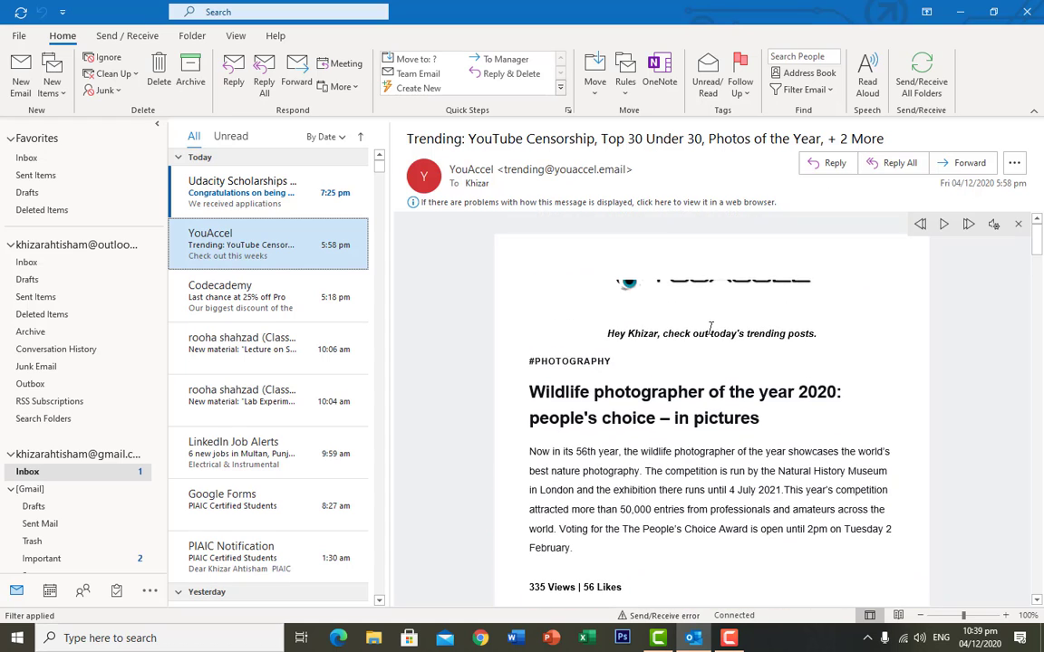